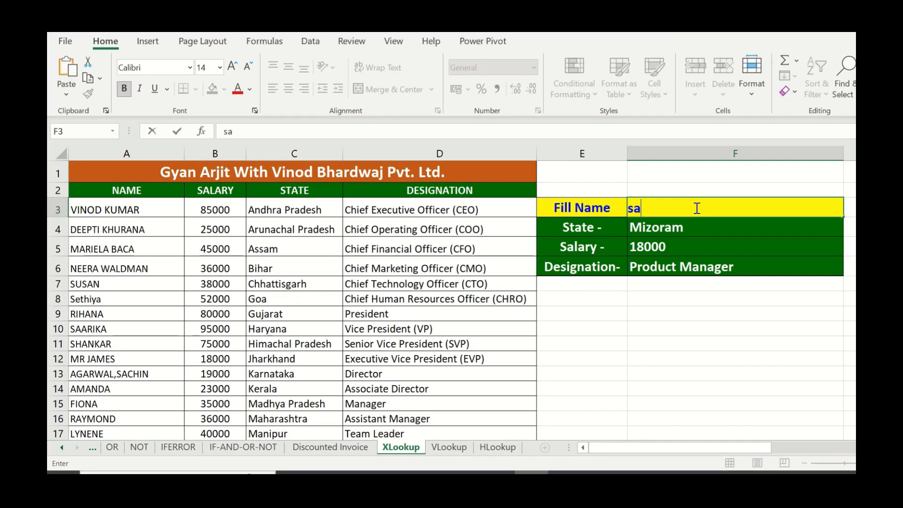
# - Enter an employee's first name in Fill Name cell F3 and review the state, salary and designation lookups
pyautogui.write('aarika')
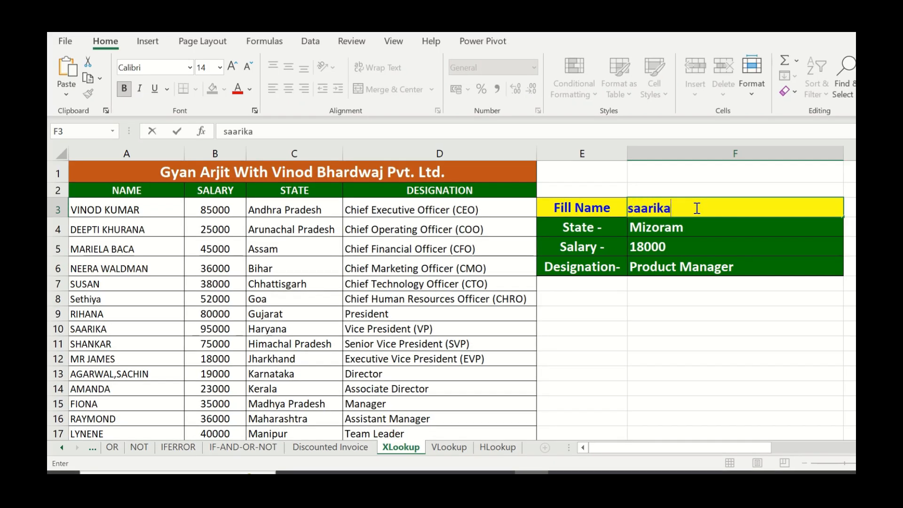
pyautogui.press('Return')
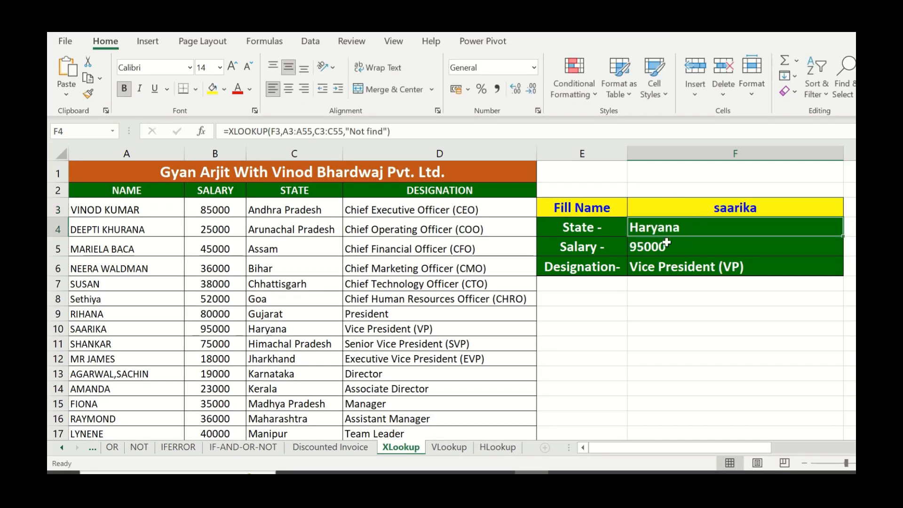
pyautogui.moveTo(585, 231); pyautogui.dragTo(648, 243)
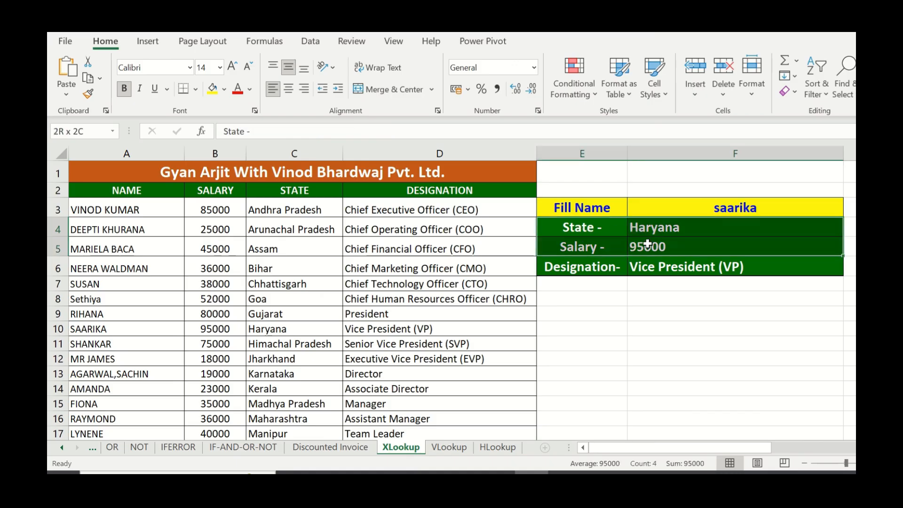
pyautogui.click(676, 268)
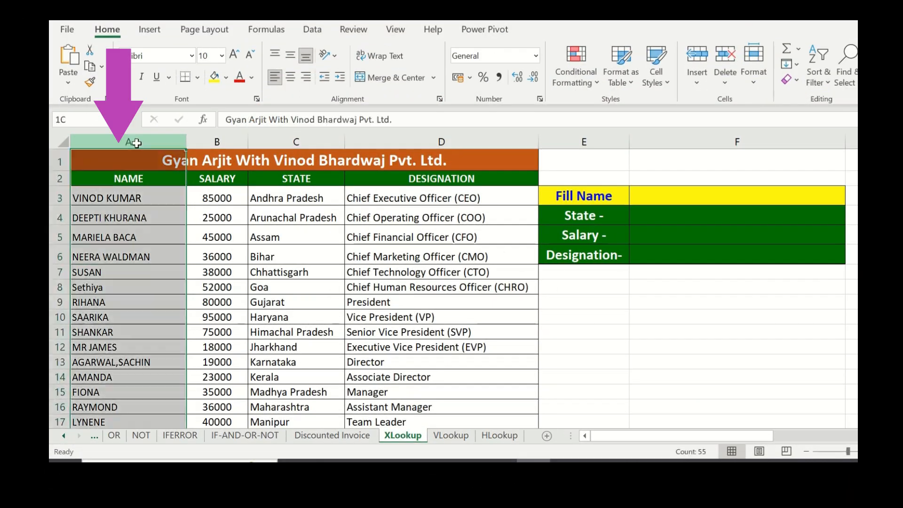
pyautogui.moveTo(137, 143); pyautogui.dragTo(454, 174)
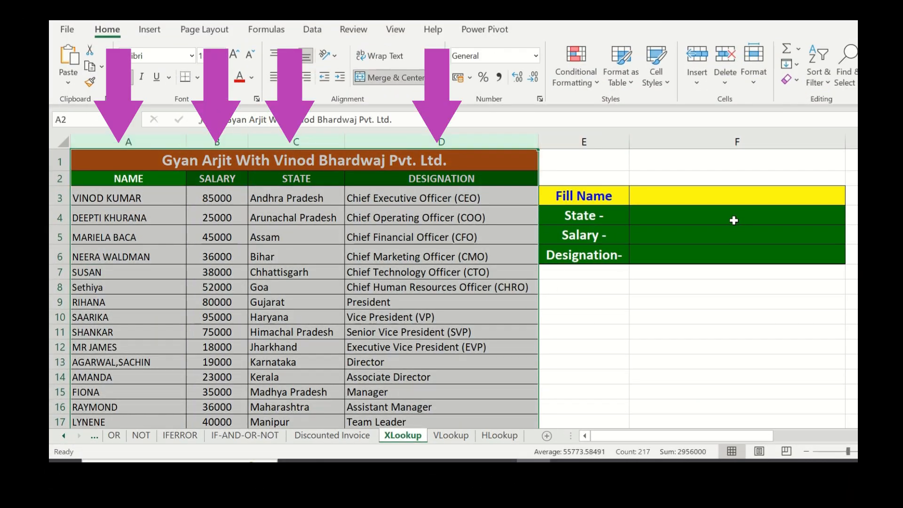
pyautogui.moveTo(732, 216); pyautogui.dragTo(736, 248)
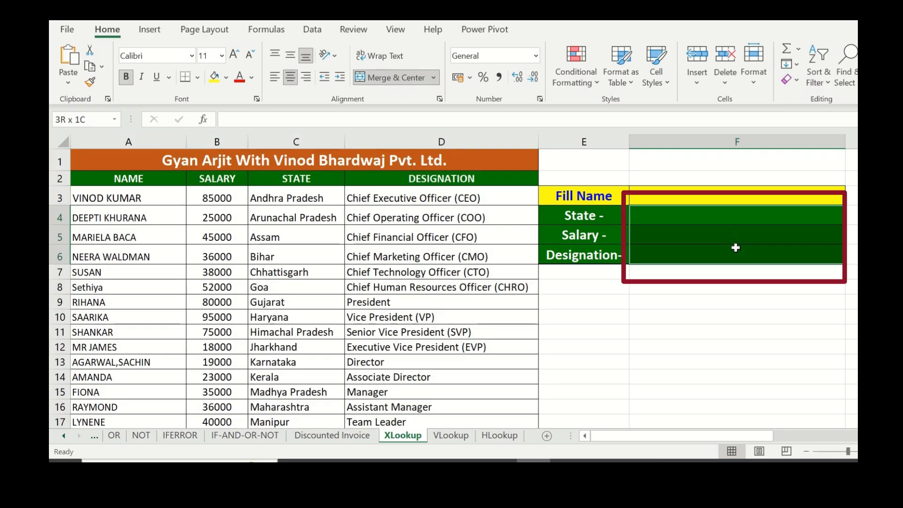
# - Start an XLOOKUP formula in State cell F4 with F3 as the lookup value
pyautogui.click(697, 221)
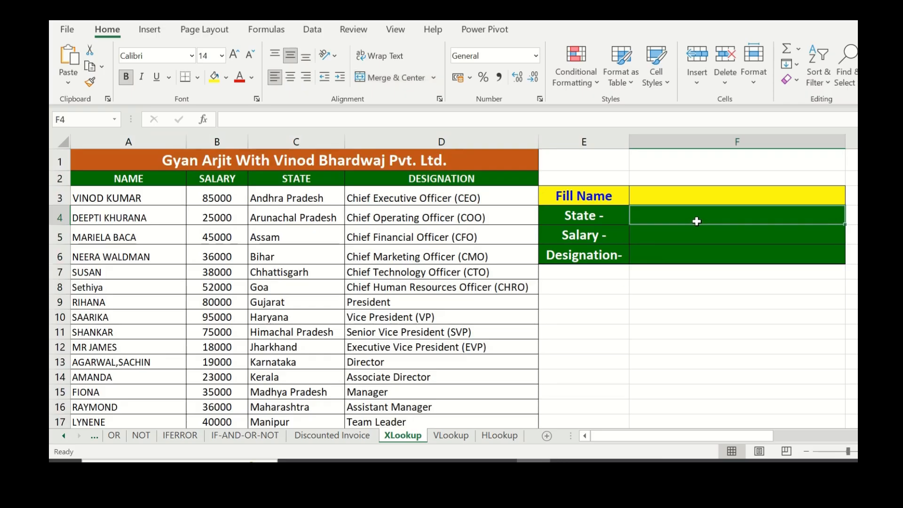
pyautogui.write('=')
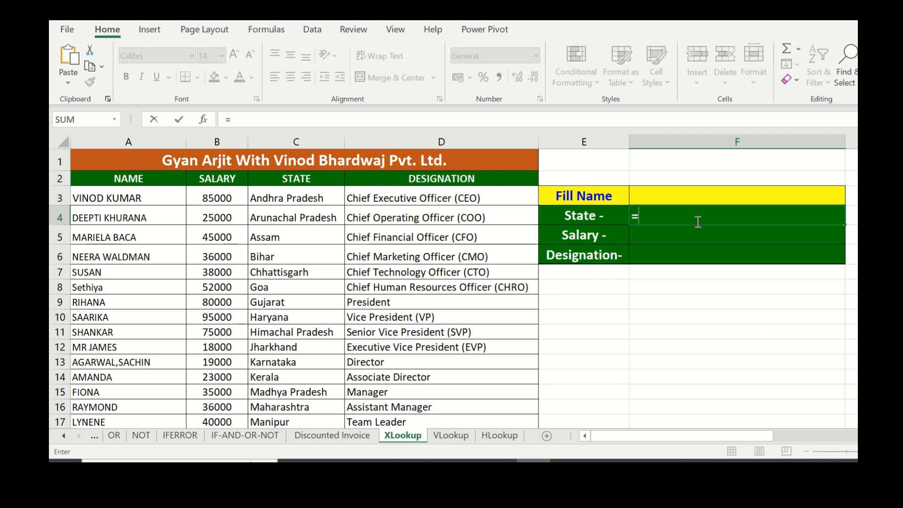
pyautogui.write('xlo')
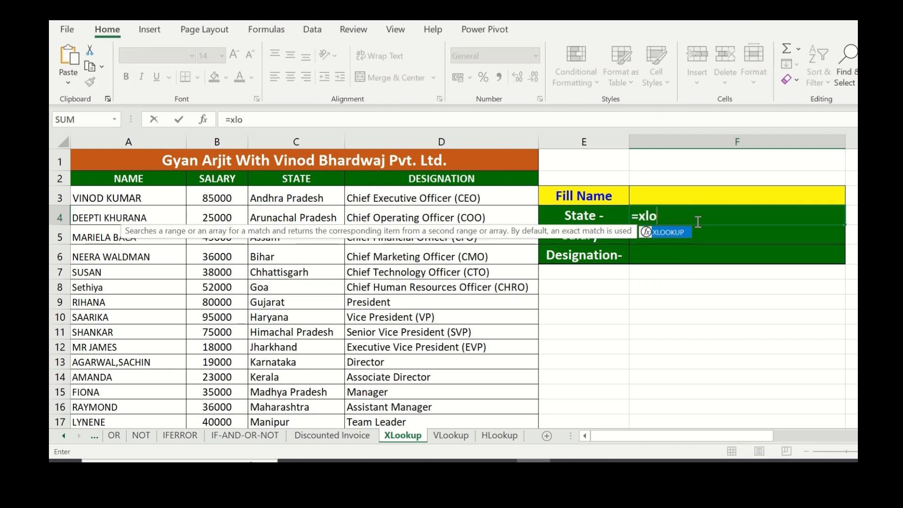
pyautogui.write('okup')
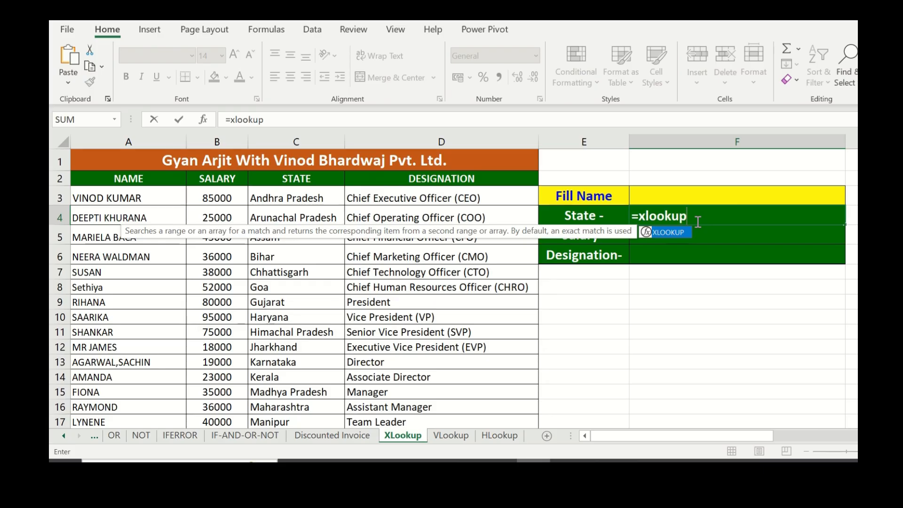
pyautogui.write('(')
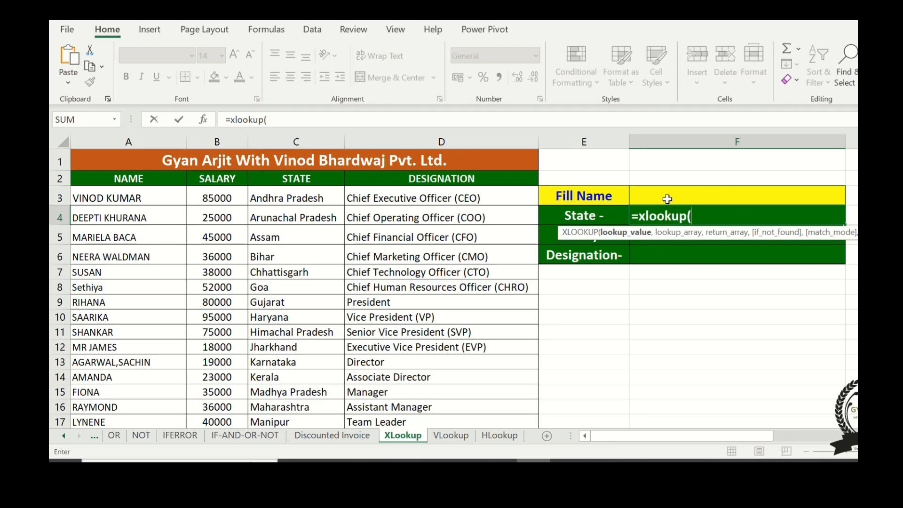
pyautogui.click(644, 193)
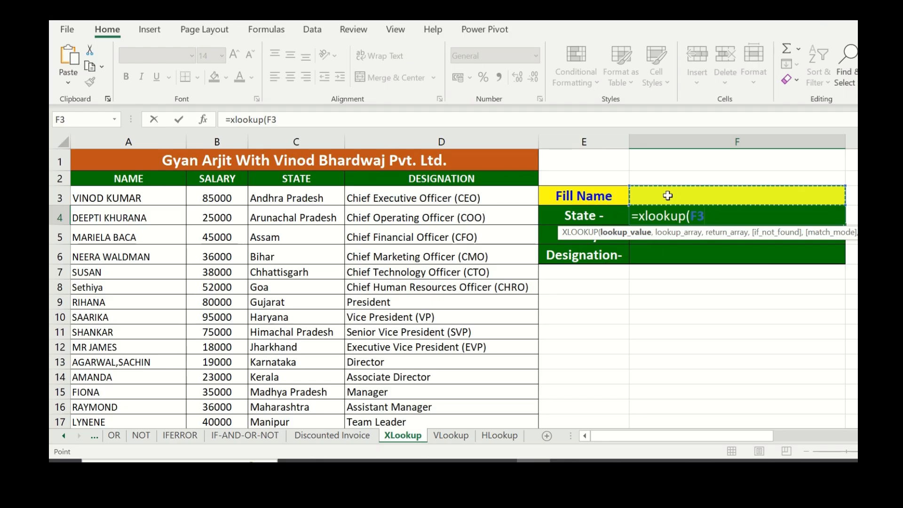
pyautogui.write(',')
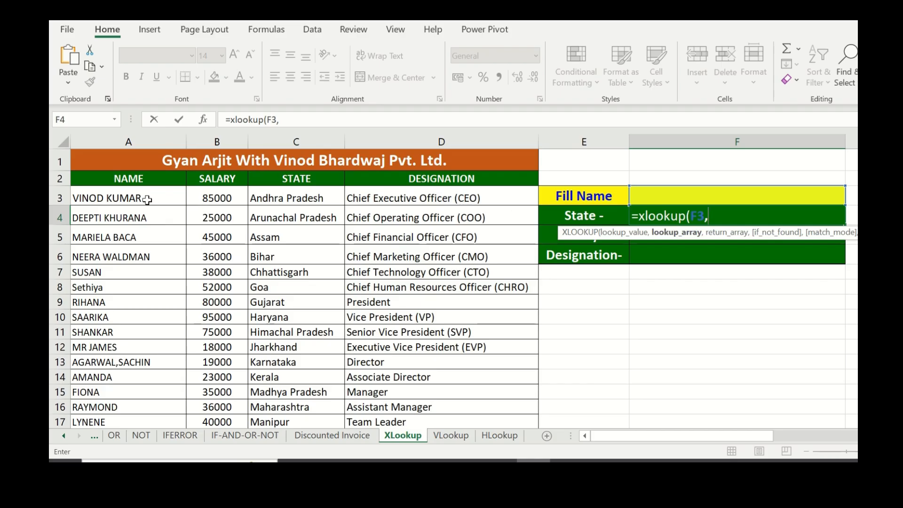
# - Set the formula's lookup array to the employee names in A3:A55
pyautogui.click(127, 198)
pyautogui.scroll(-2, 127, 233)
pyautogui.scroll(2, 129, 240)
pyautogui.hotkey('ctrl', 'shift', 'Down')
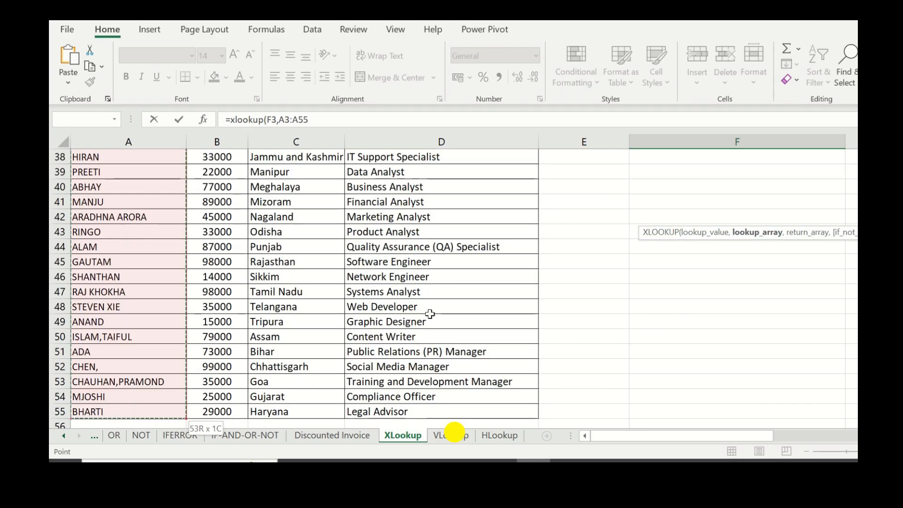
pyautogui.scroll(12, 430, 314)
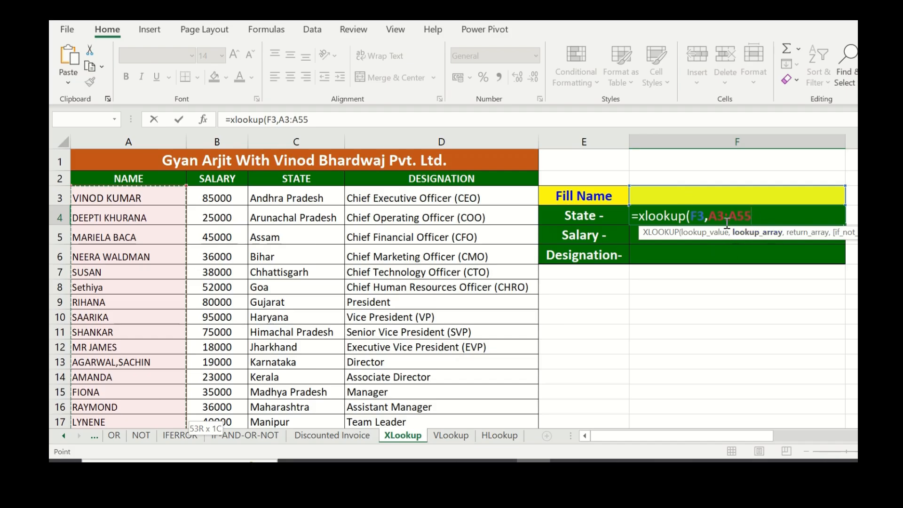
pyautogui.write(',')
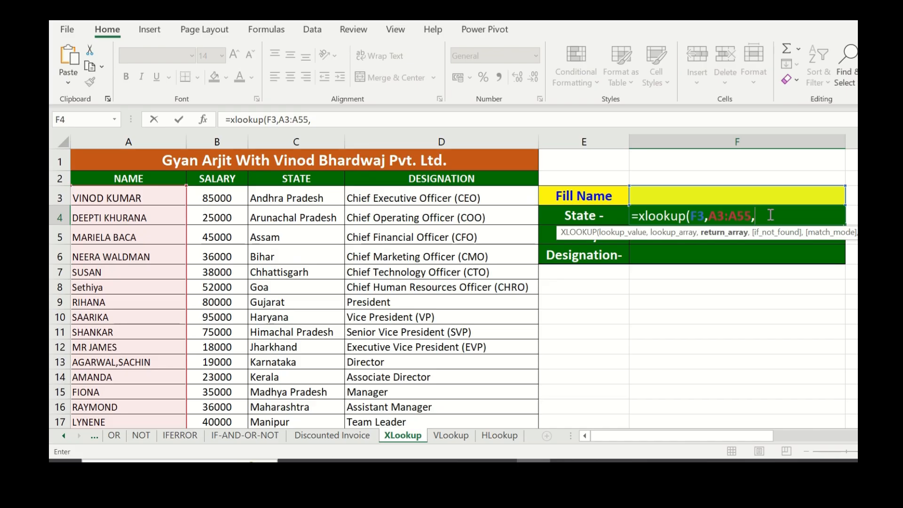
pyautogui.moveTo(692, 216); pyautogui.dragTo(747, 217)
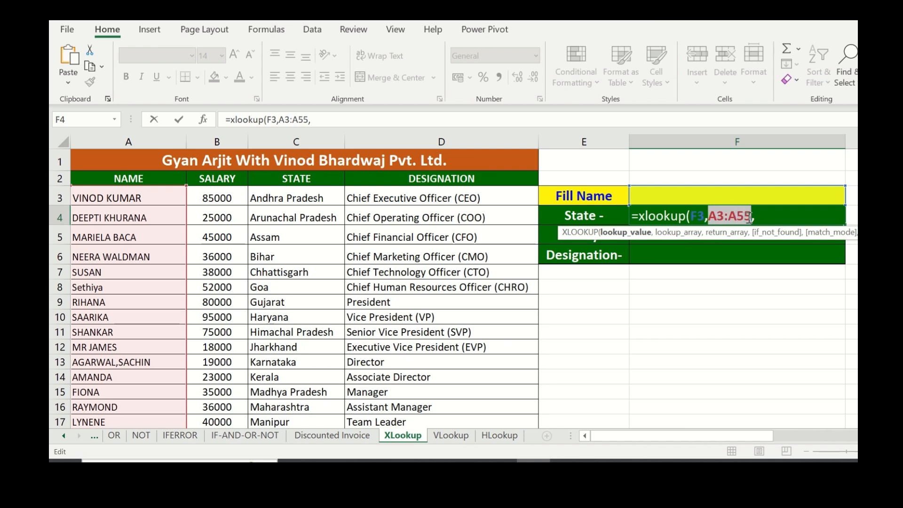
pyautogui.click(774, 216)
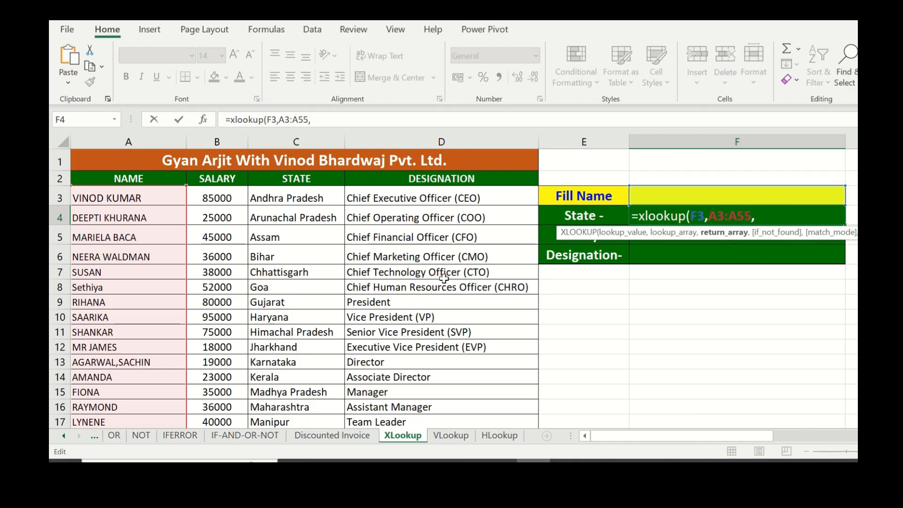
# - Complete the F4 formula with return array B3:B55 and "Not find" as the if-not-found text
pyautogui.click(226, 197)
pyautogui.hotkey('ctrl', 'shift', 'Down')
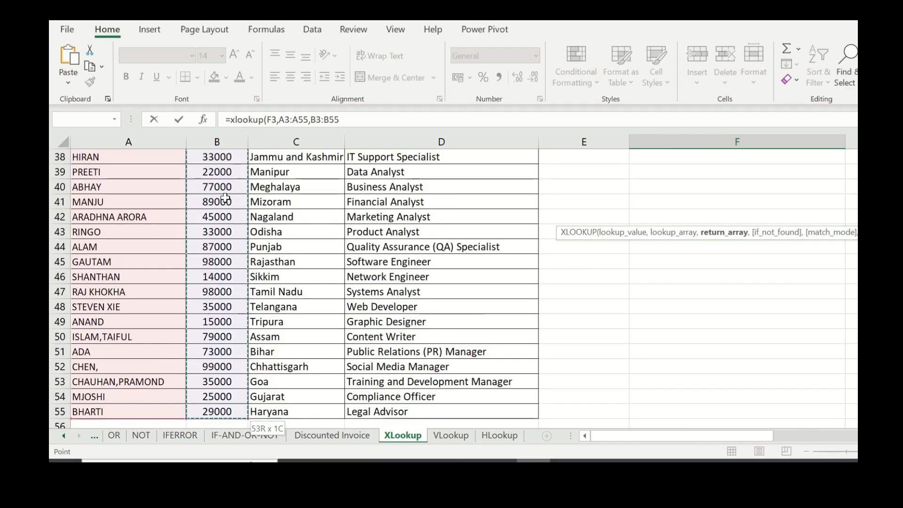
pyautogui.scroll(12, 546, 306)
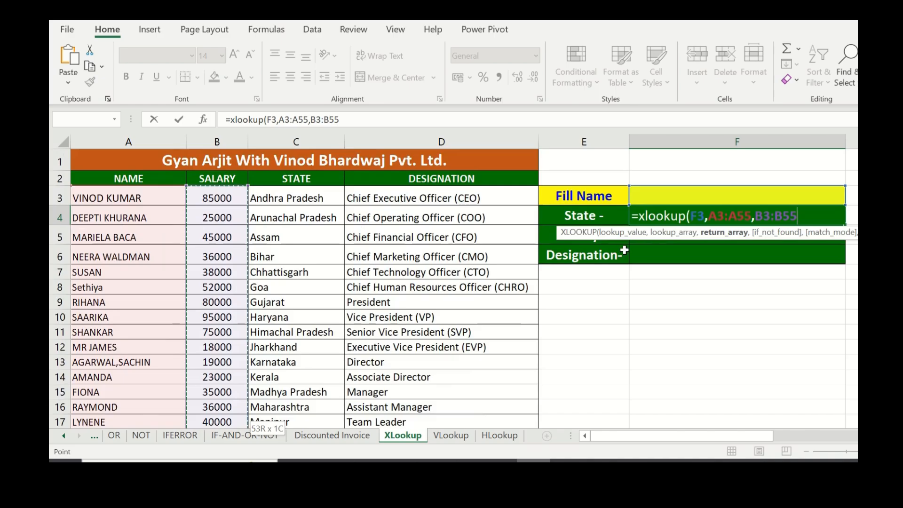
pyautogui.write(',')
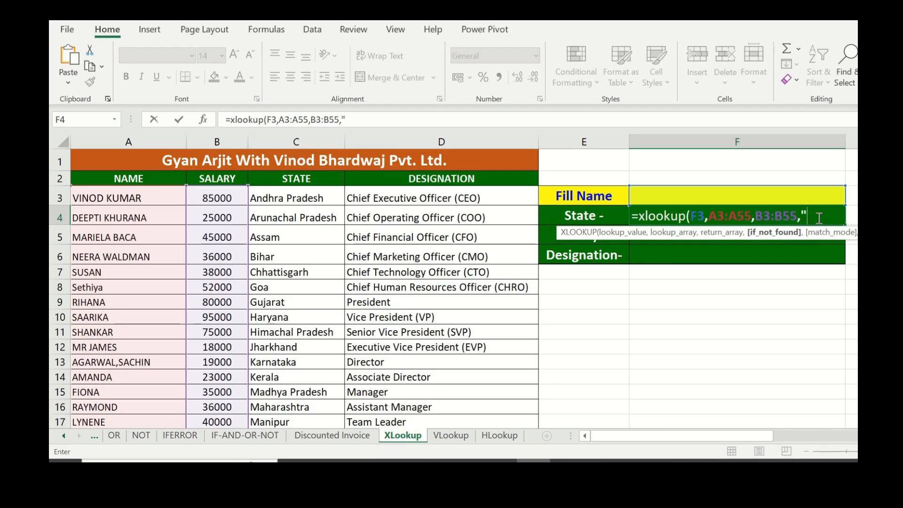
pyautogui.write('Not find')
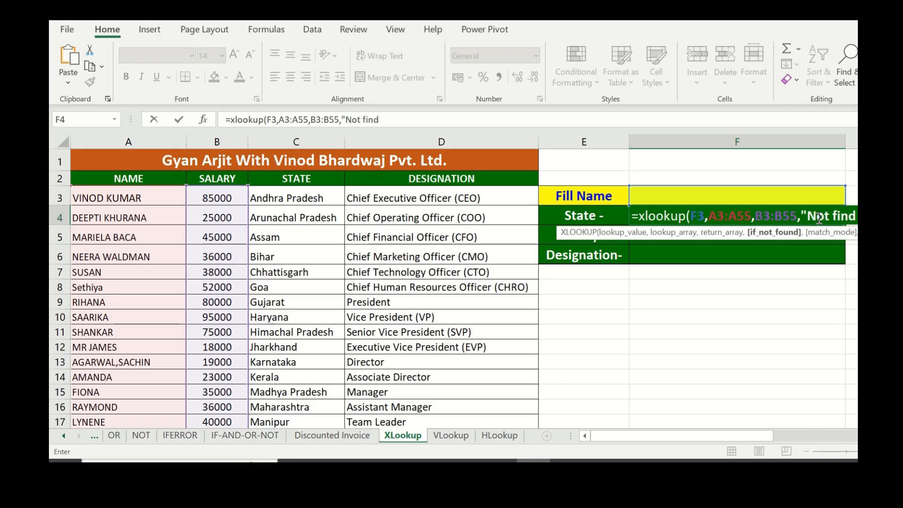
pyautogui.write('")')
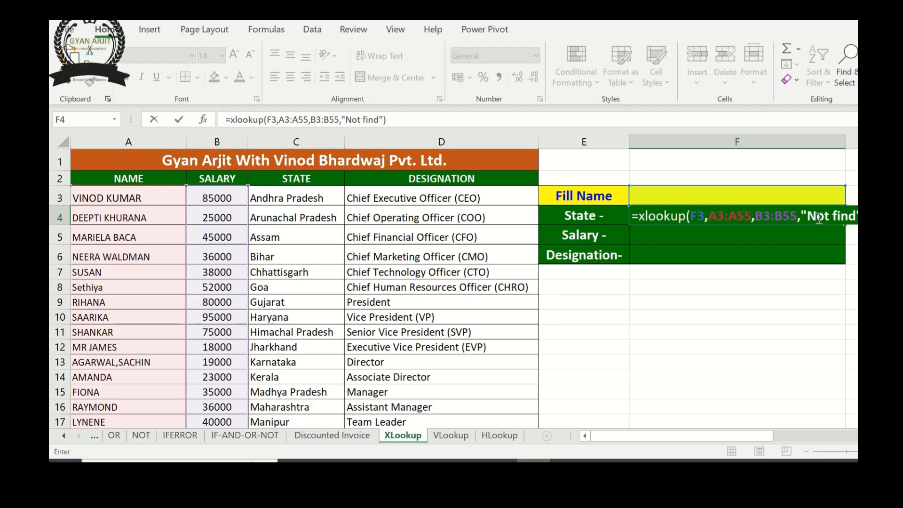
pyautogui.press('Return')
# - Enter an employee's first name in Fill Name cell F3 to test the lookup
pyautogui.click(744, 212)
pyautogui.click(717, 192)
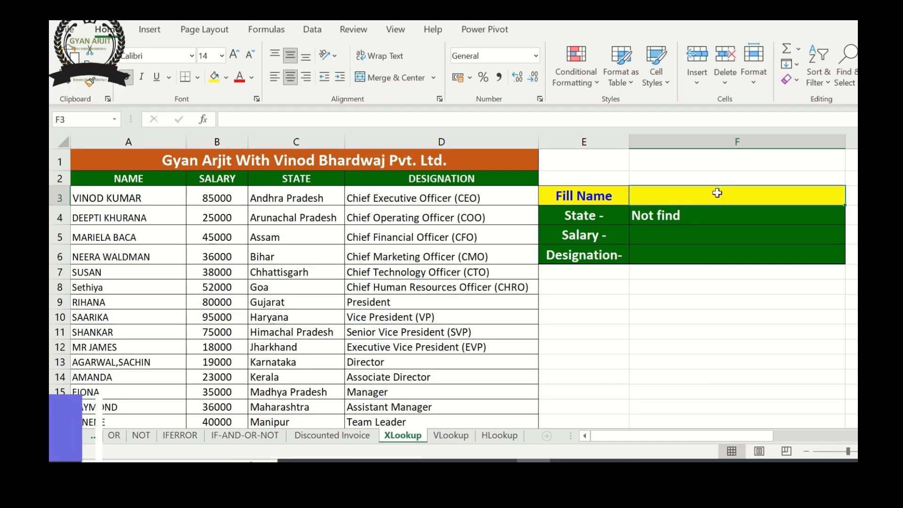
pyautogui.write('susan')
pyautogui.press('Return')
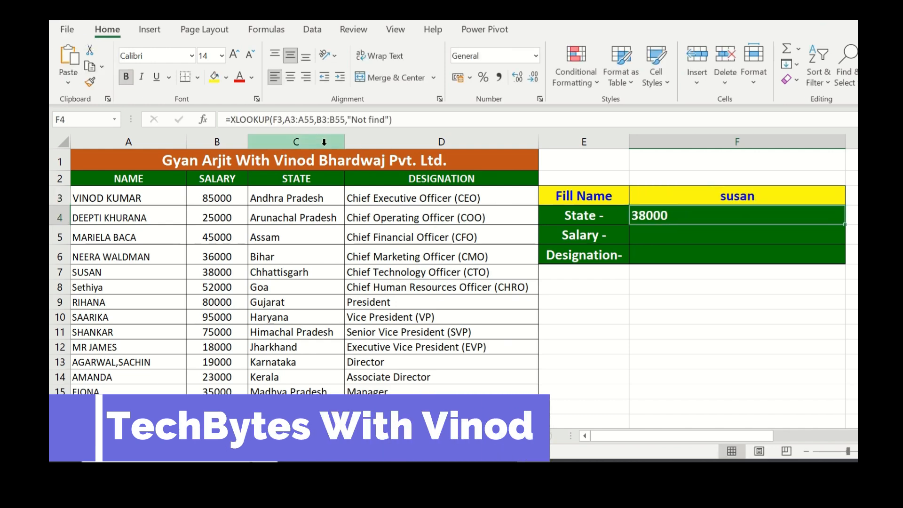
# - Change the return array of the XLOOKUP formula in F4 to the State column range C3:C55
pyautogui.click(318, 121)
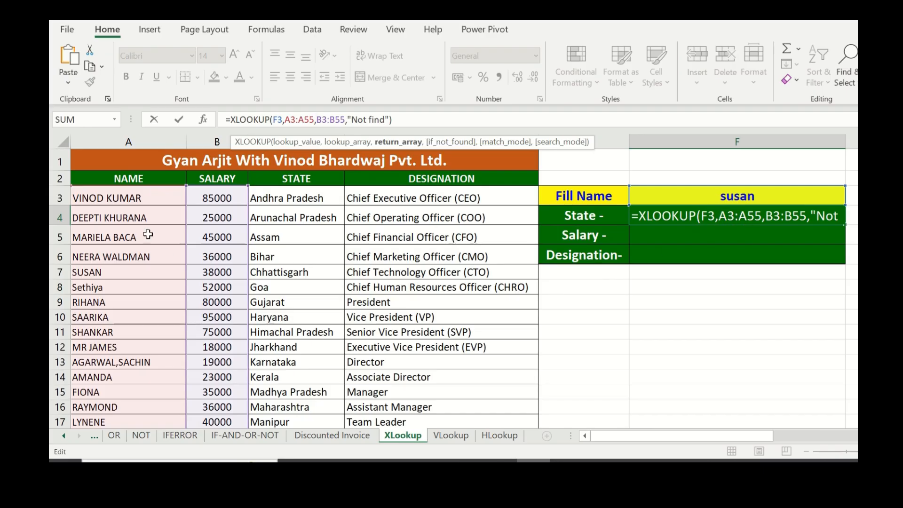
pyautogui.moveTo(765, 216); pyautogui.dragTo(807, 220)
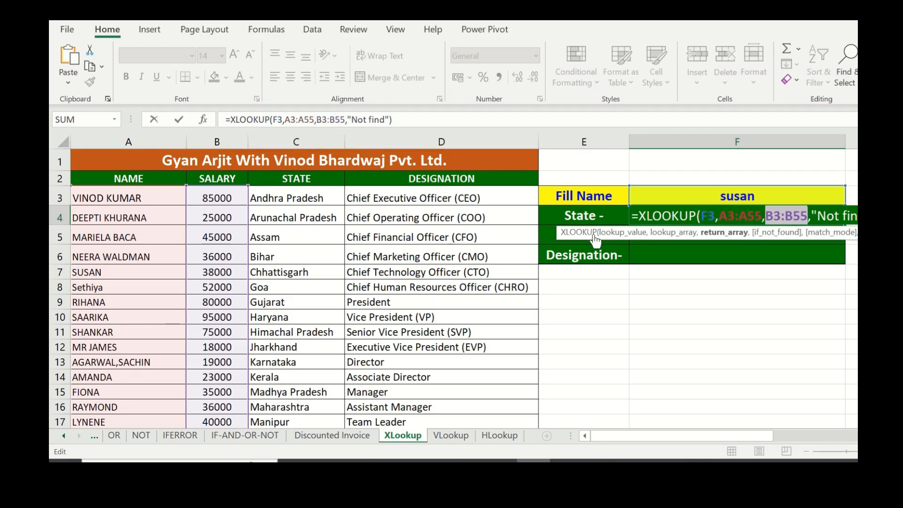
pyautogui.click(286, 198)
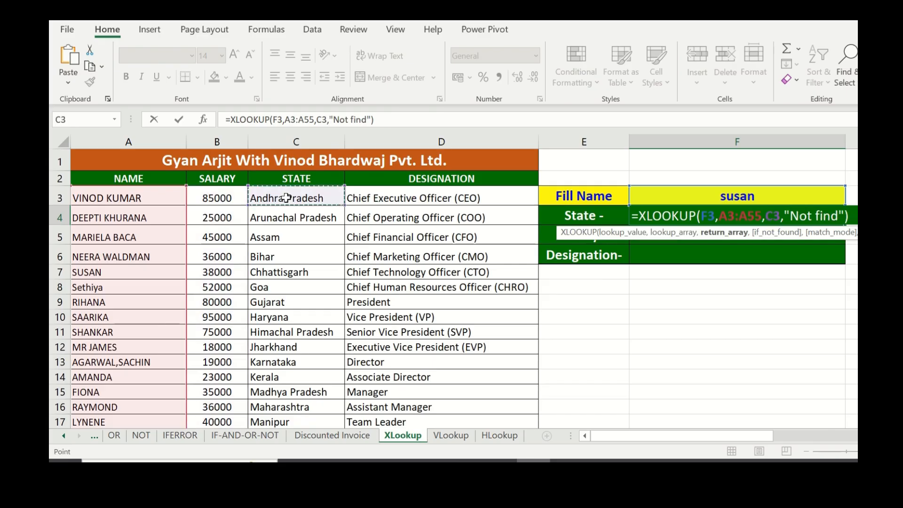
pyautogui.hotkey('ctrl', 'shift', 'Down')
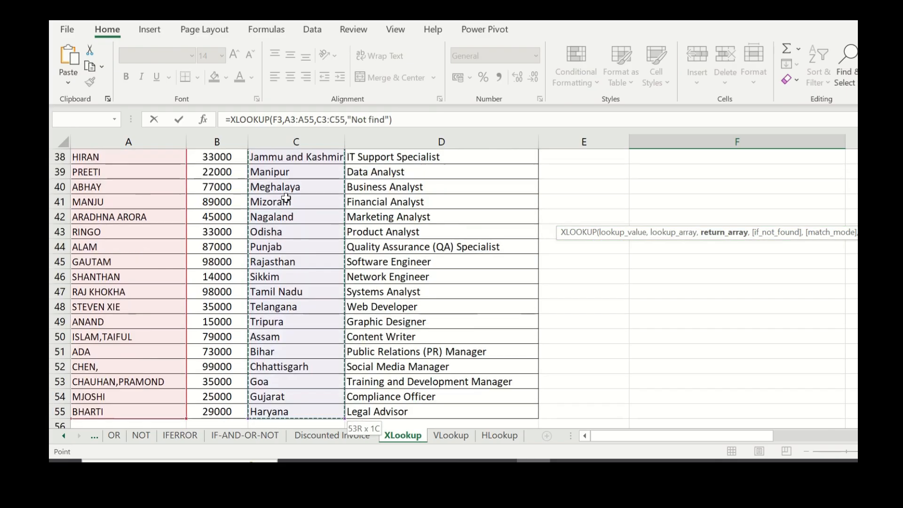
pyautogui.press('Return')
pyautogui.scroll(2, 654, 363)
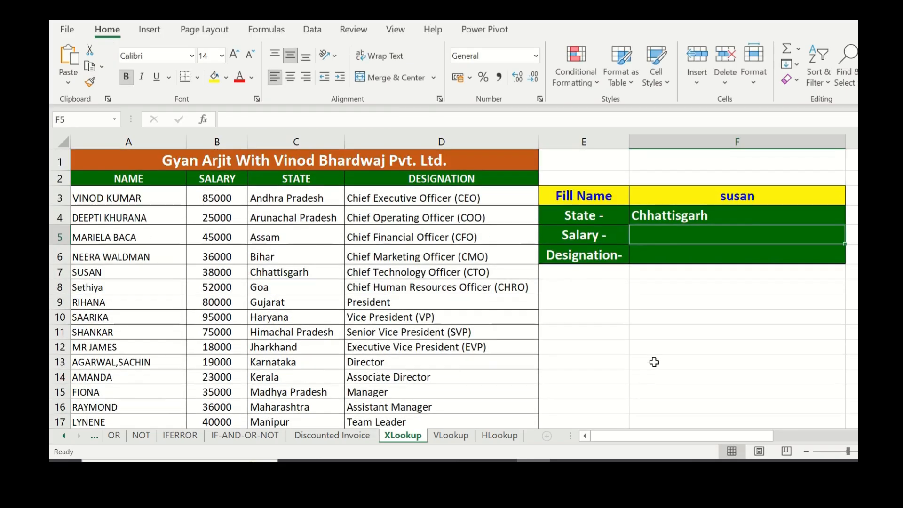
pyautogui.click(762, 201)
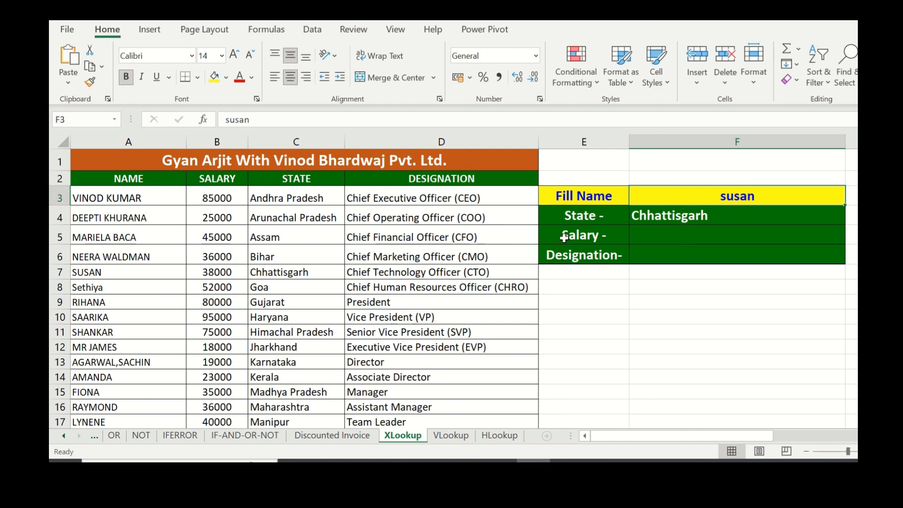
pyautogui.click(688, 223)
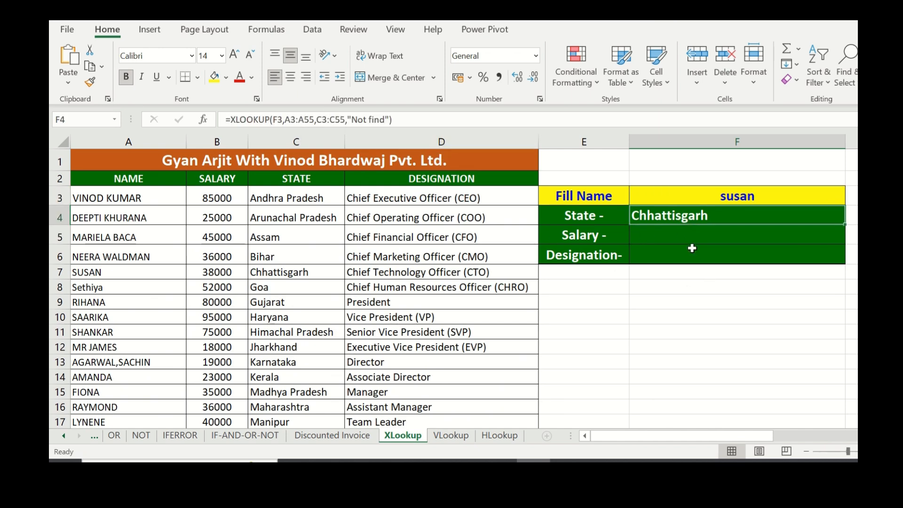
# - Start an XLOOKUP formula in Salary cell F5 with F3 as the lookup value
pyautogui.click(673, 234)
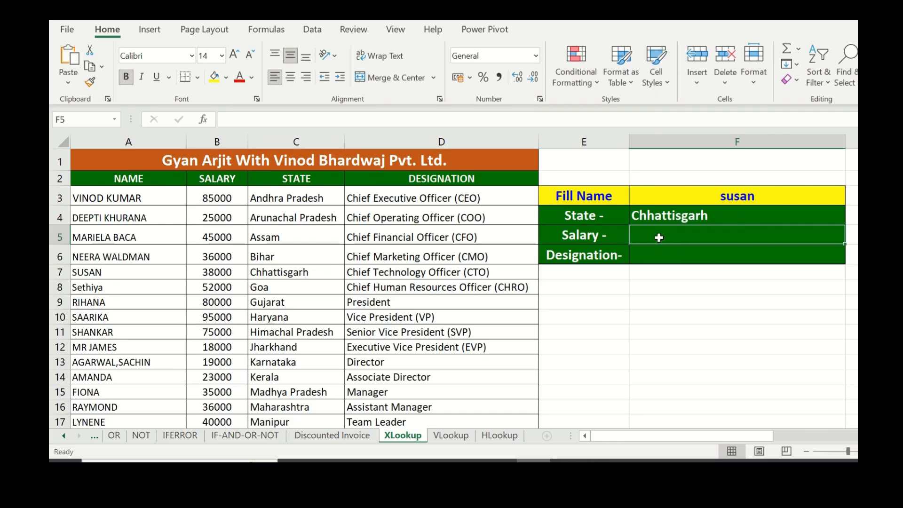
pyautogui.write('=')
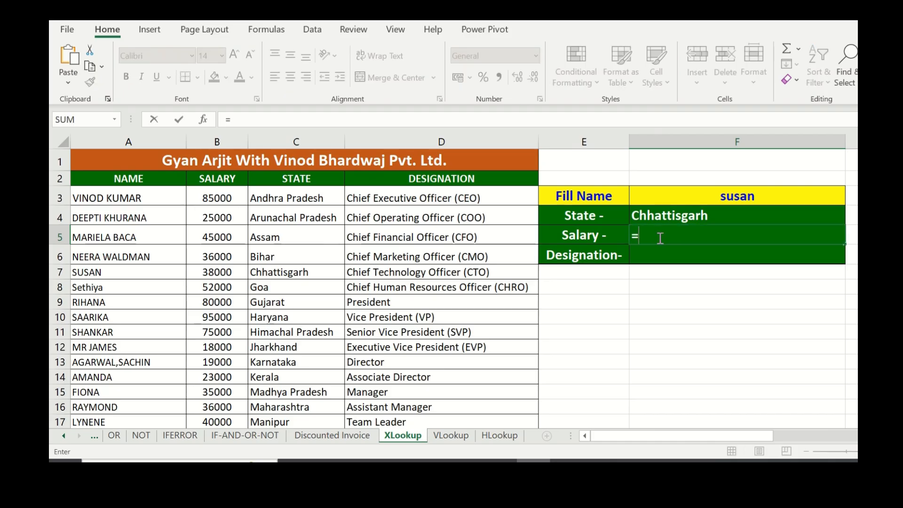
pyautogui.write('xlooup')
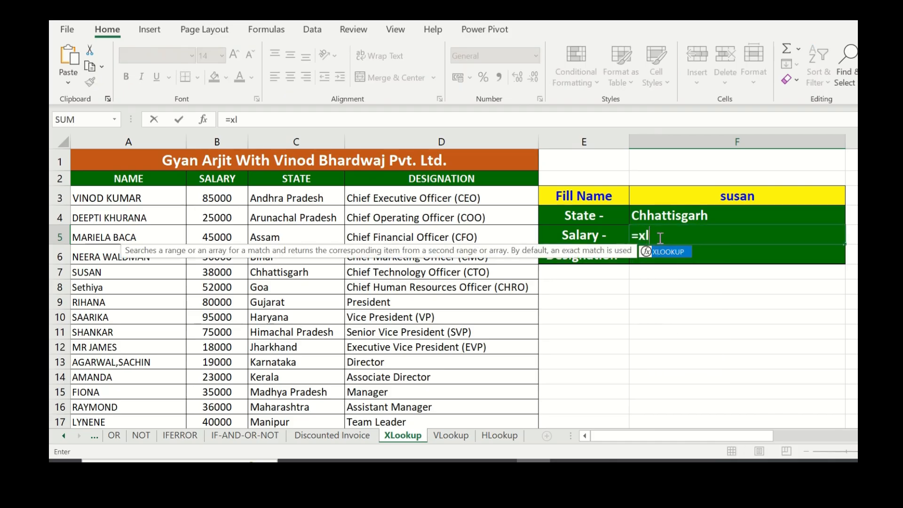
pyautogui.press('BackSpace')
pyautogui.press('BackSpace')
pyautogui.write('kup(')
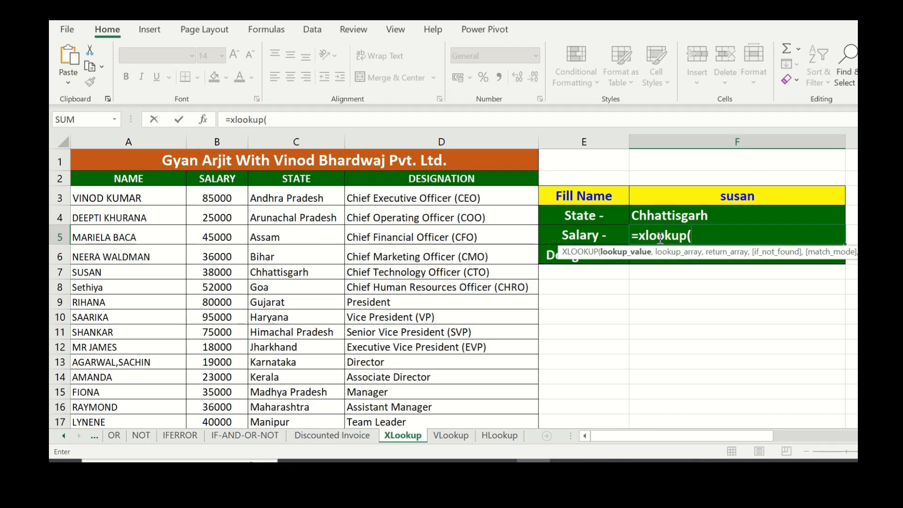
pyautogui.click(713, 194)
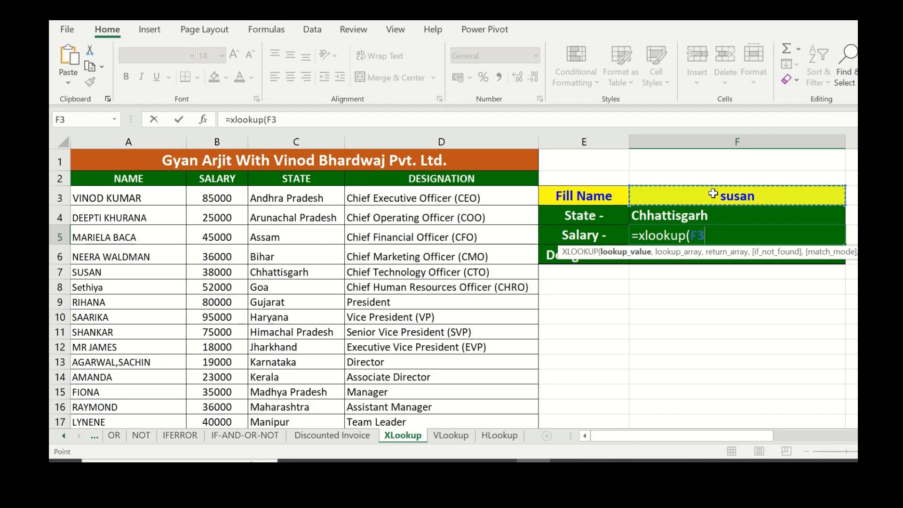
pyautogui.write(',')
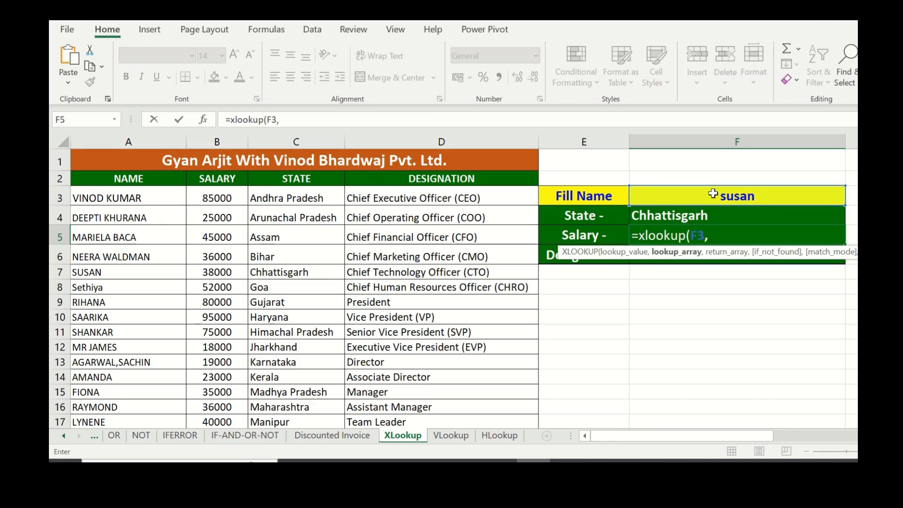
# - Set the lookup array of the F5 formula to the employee names in A3:A55
pyautogui.click(117, 199)
pyautogui.hotkey('ctrl', 'shift', 'Down')
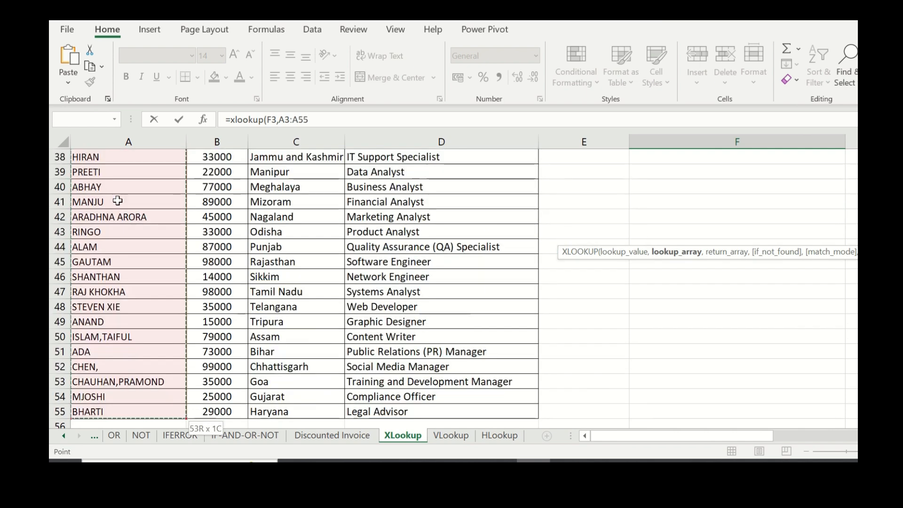
pyautogui.write(',')
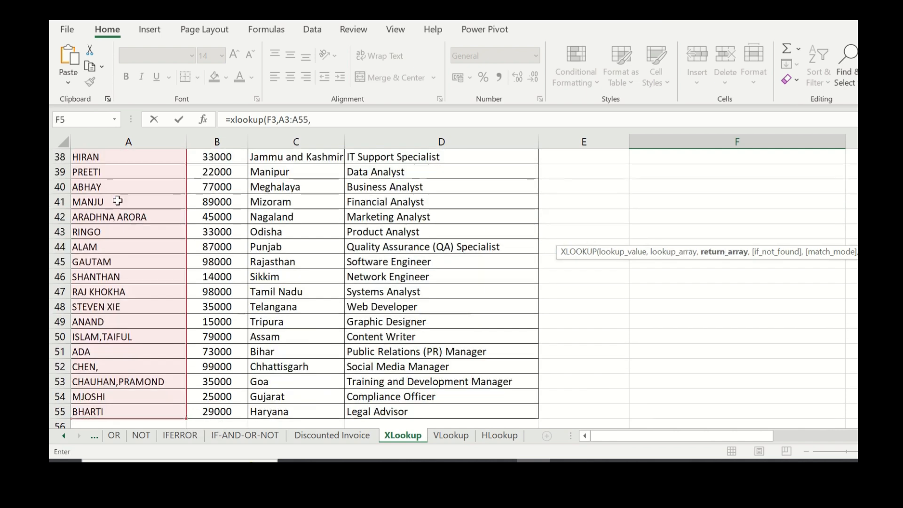
pyautogui.scroll(12, 609, 271)
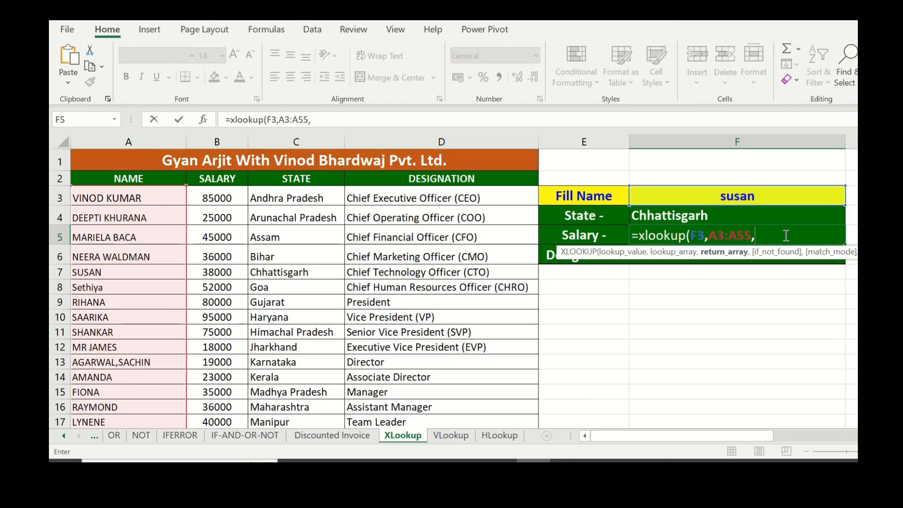
# - Complete the F5 formula with the Salary column range B3:B55 as return array and "not find" as the if-not-found text
pyautogui.click(225, 203)
pyautogui.hotkey('ctrl', 'shift', 'Down')
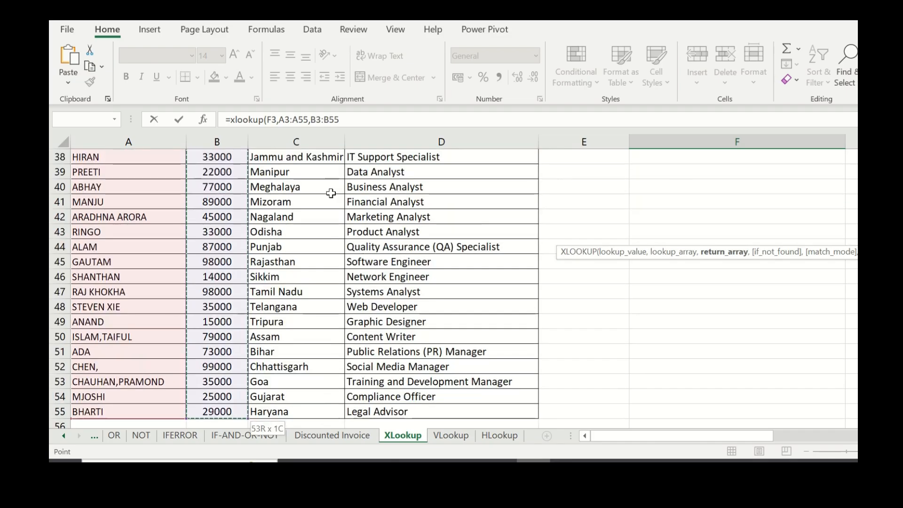
pyautogui.write(',')
pyautogui.scroll(12, 607, 254)
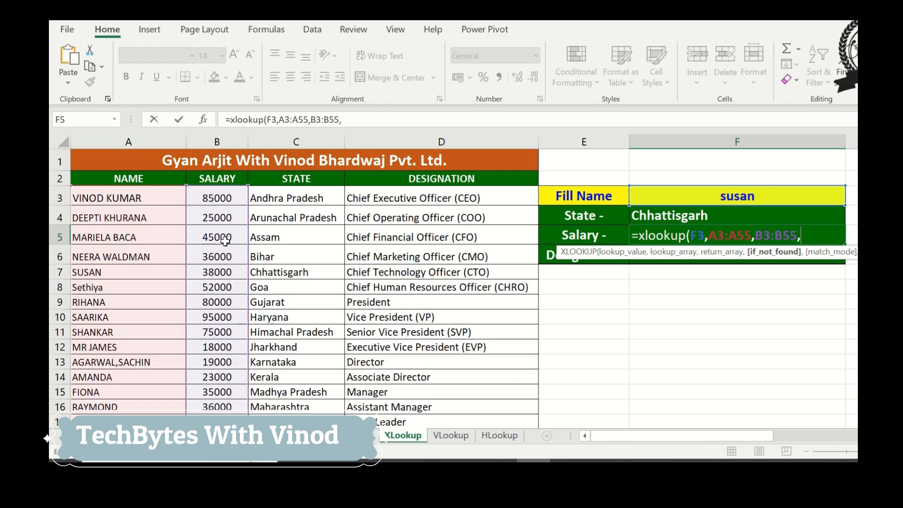
pyautogui.write('not find')
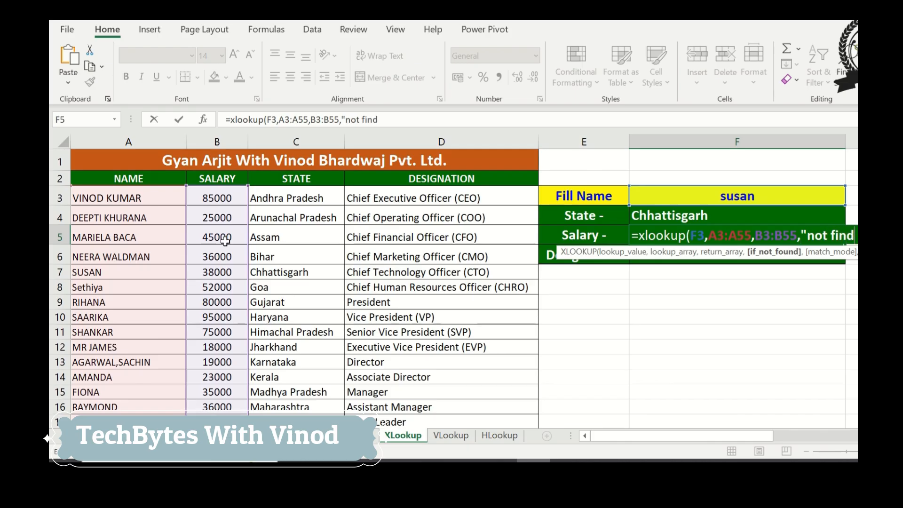
pyautogui.write(')')
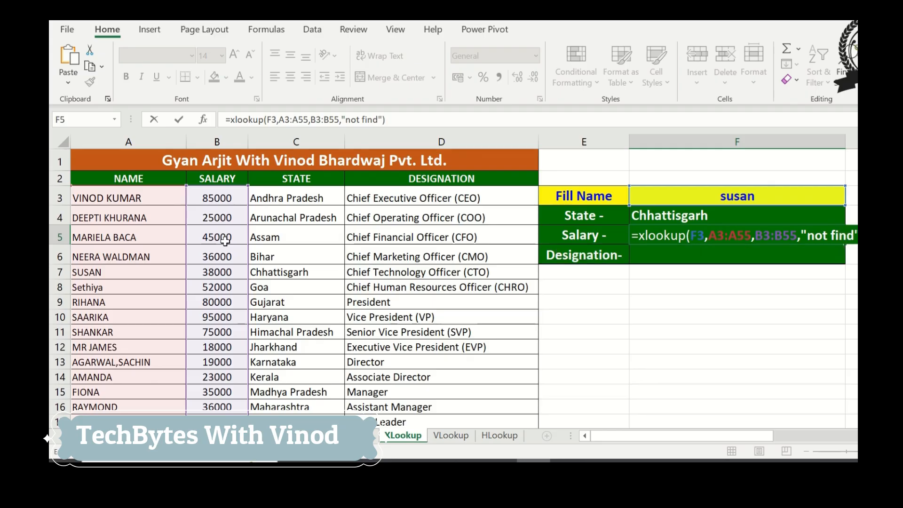
pyautogui.press('Return')
pyautogui.press('Up')
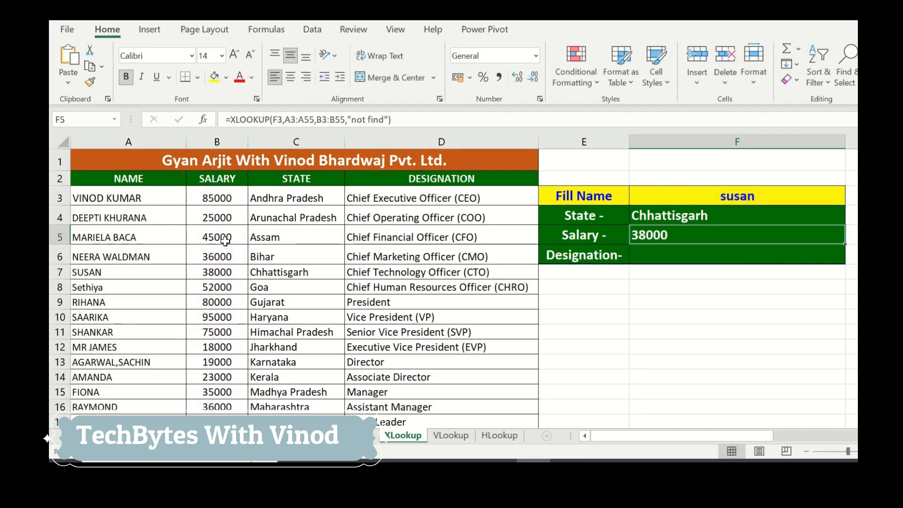
# - Start an XLOOKUP formula in Designation cell F6 with F3 as the lookup value
pyautogui.press('Down')
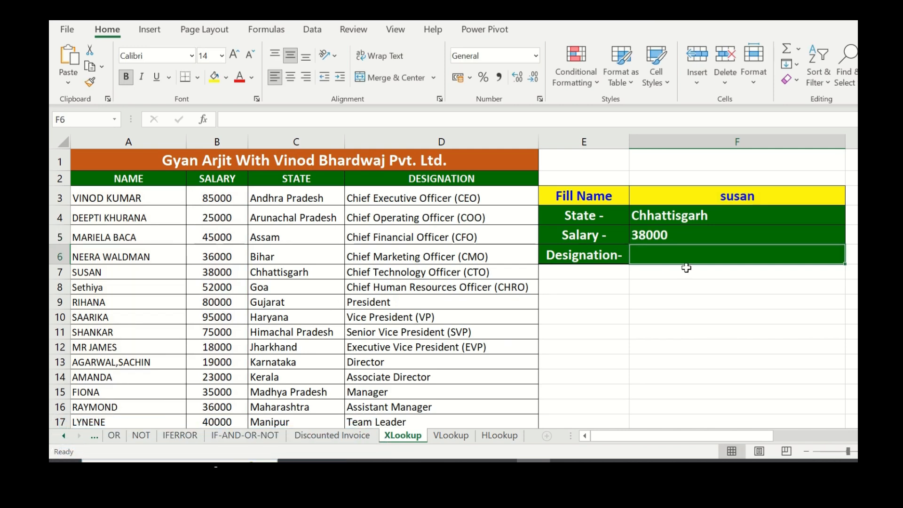
pyautogui.write('=')
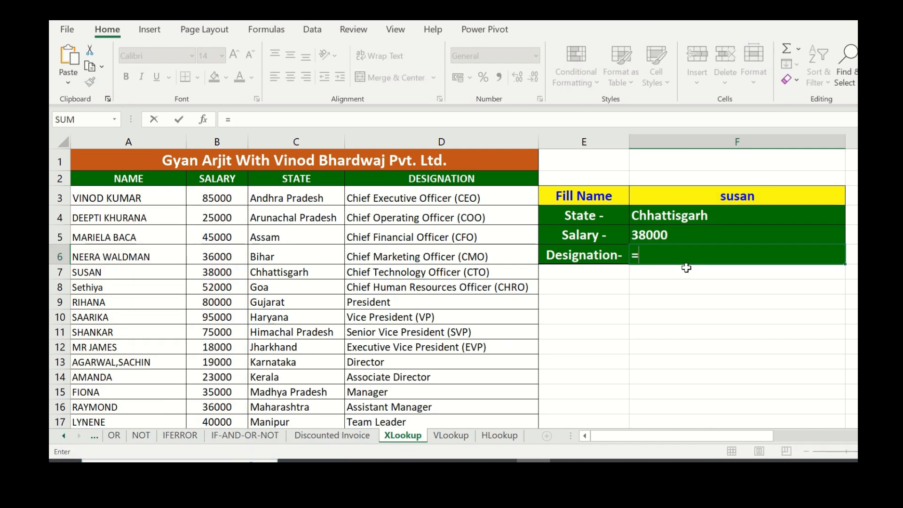
pyautogui.write('xlookup')
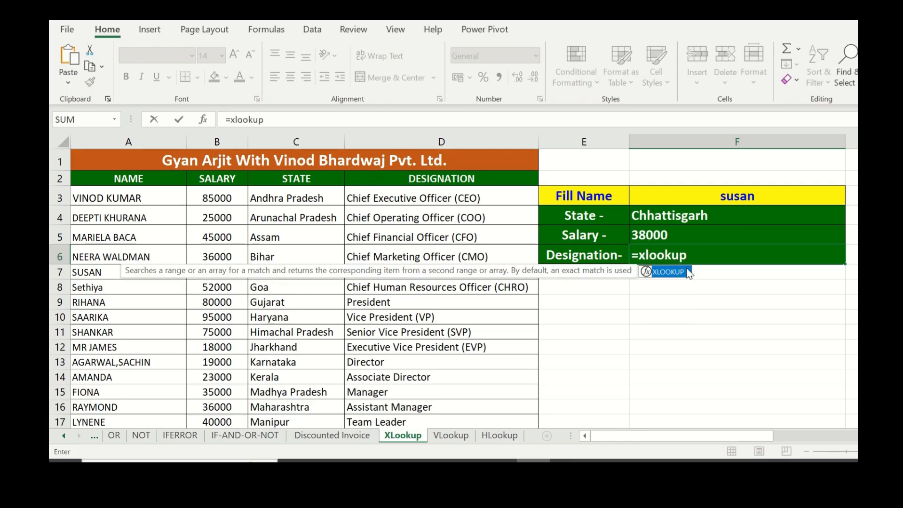
pyautogui.write('(')
pyautogui.click(709, 195)
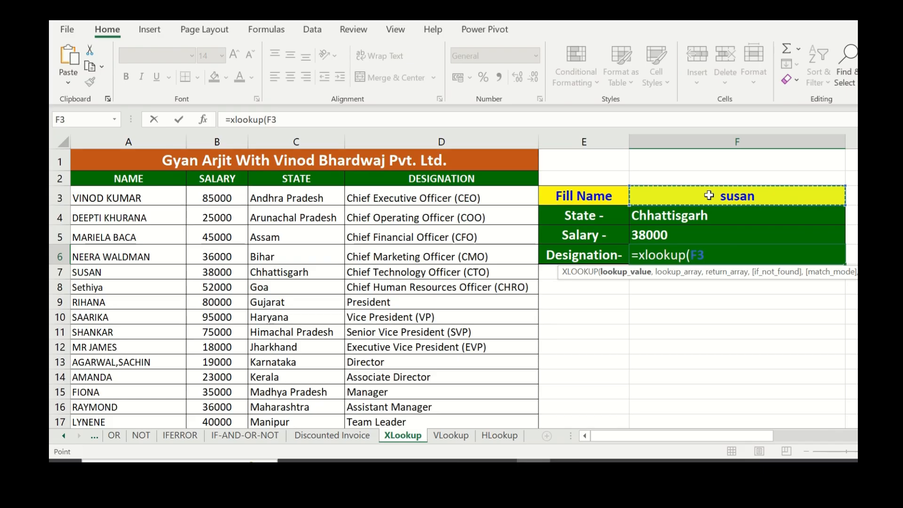
pyautogui.write(',')
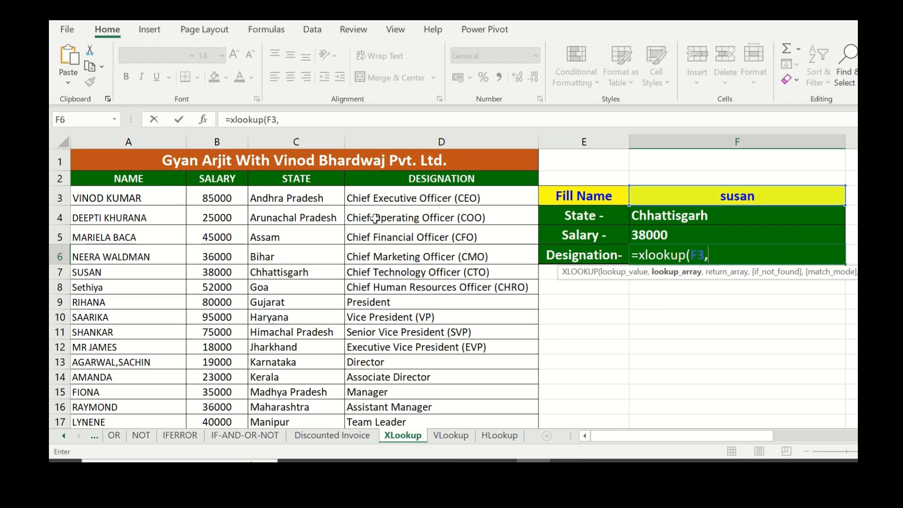
# - Set the lookup array of the F6 formula to the employee names in A3:A55
pyautogui.click(114, 200)
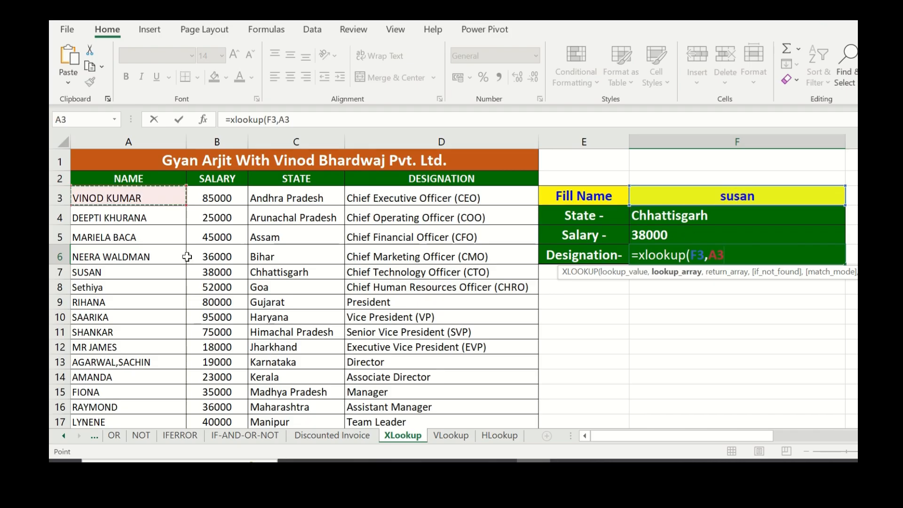
pyautogui.hotkey('ctrl', 'shift', 'Down')
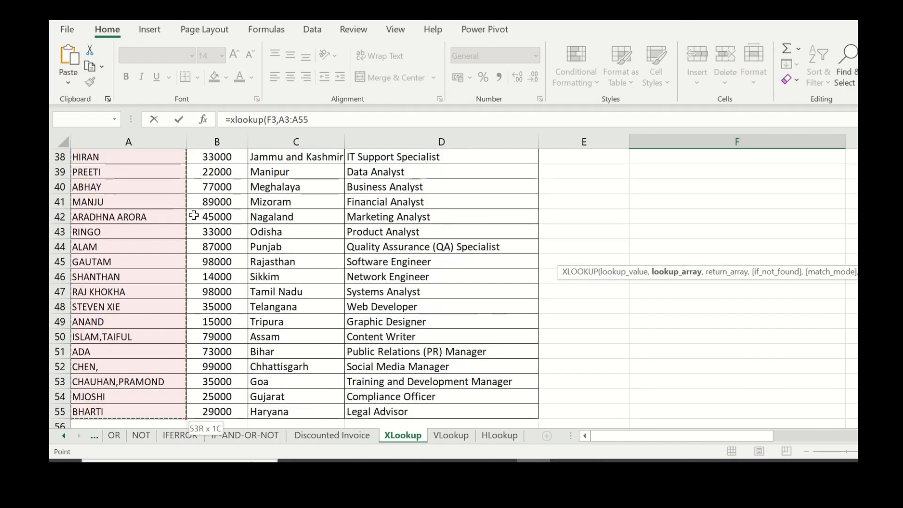
pyautogui.scroll(12, 584, 229)
pyautogui.write(',')
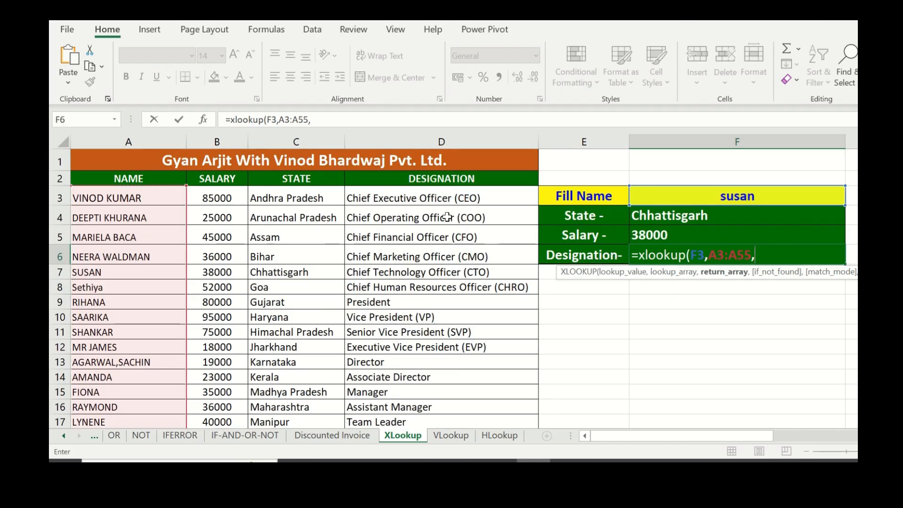
# - Set the return array of the F6 formula to the Designation column range D3:D55
pyautogui.click(408, 197)
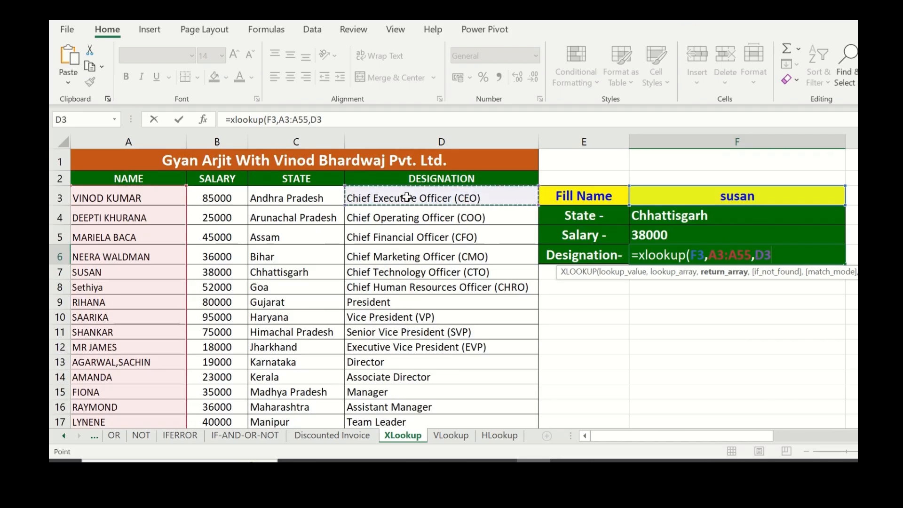
pyautogui.hotkey('ctrl', 'shift', 'Down')
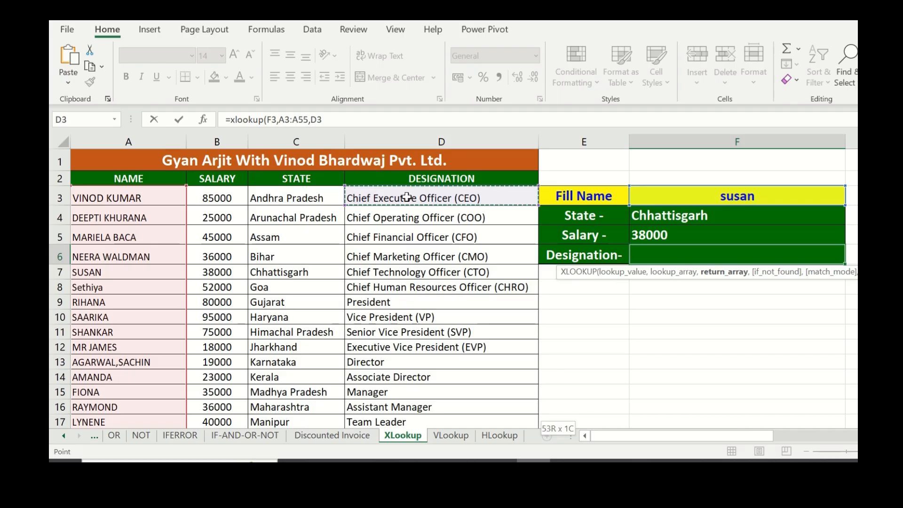
pyautogui.scroll(12, 584, 211)
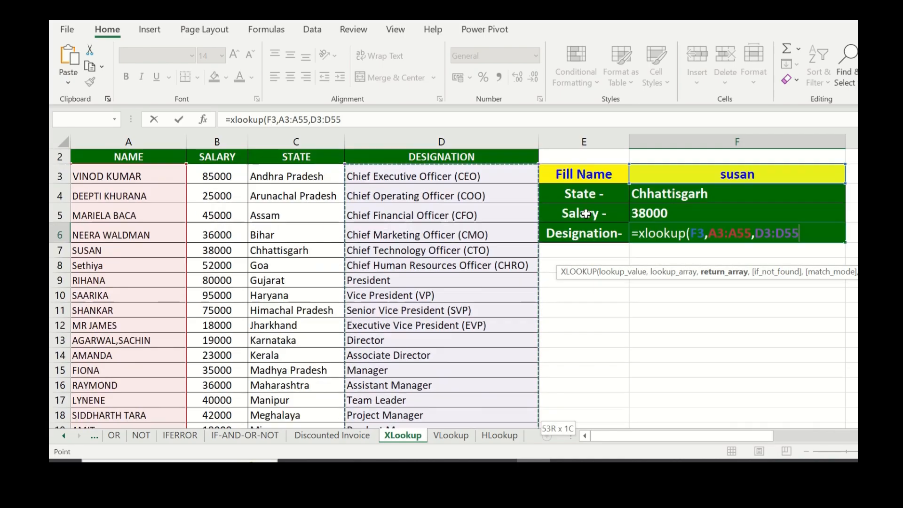
pyautogui.write(',')
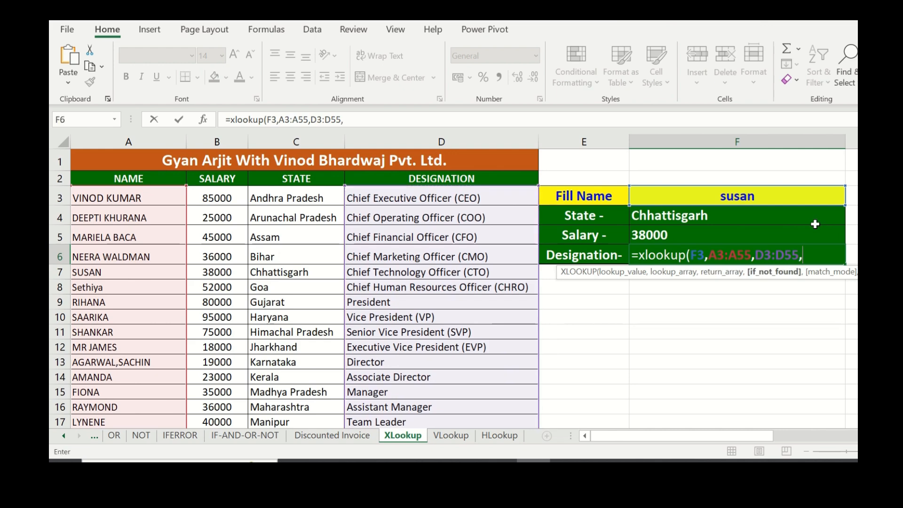
# - Complete the F6 formula with "not find" as the if-not-found text
pyautogui.write('"')
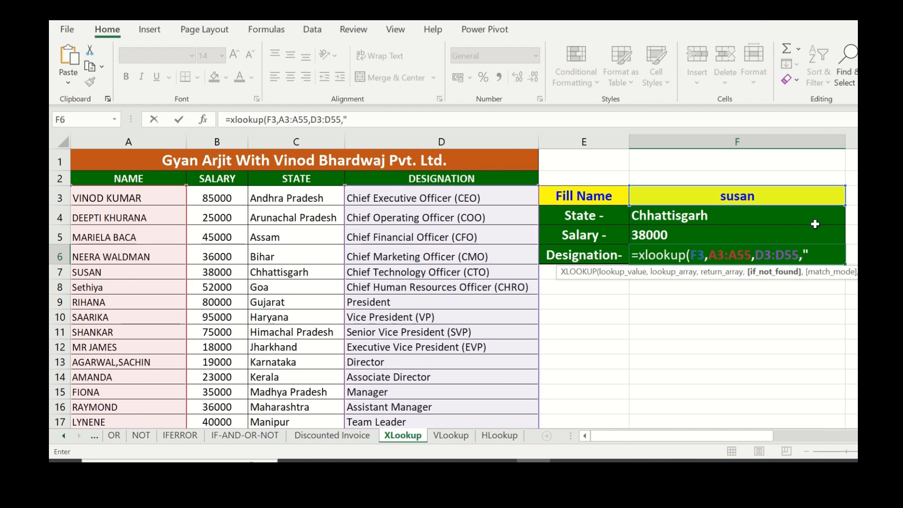
pyautogui.write('nod find')
pyautogui.press('BackSpace')
pyautogui.press('BackSpace')
pyautogui.press('BackSpace')
pyautogui.press('BackSpace')
pyautogui.press('BackSpace')
pyautogui.write('ind')
pyautogui.press('BackSpace')
pyautogui.press('BackSpace')
pyautogui.press('BackSpace')
pyautogui.press('BackSpace')
pyautogui.write('find')
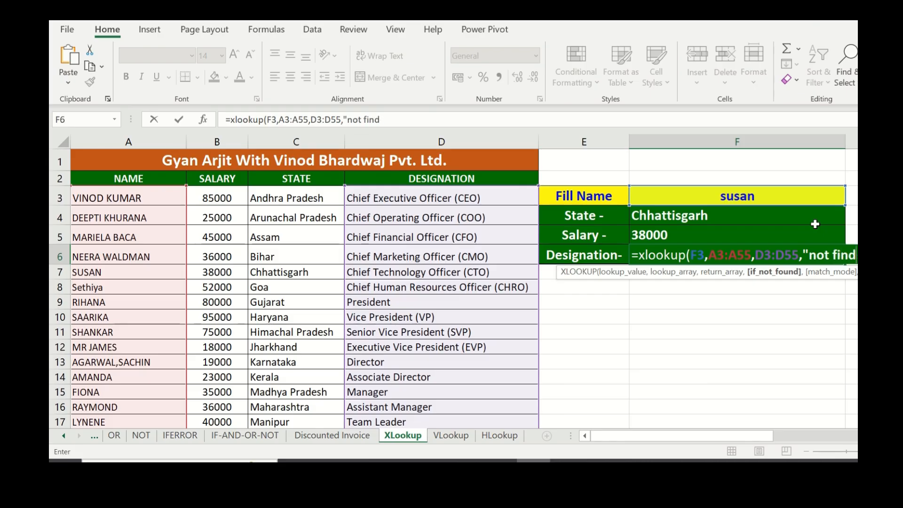
pyautogui.write('")')
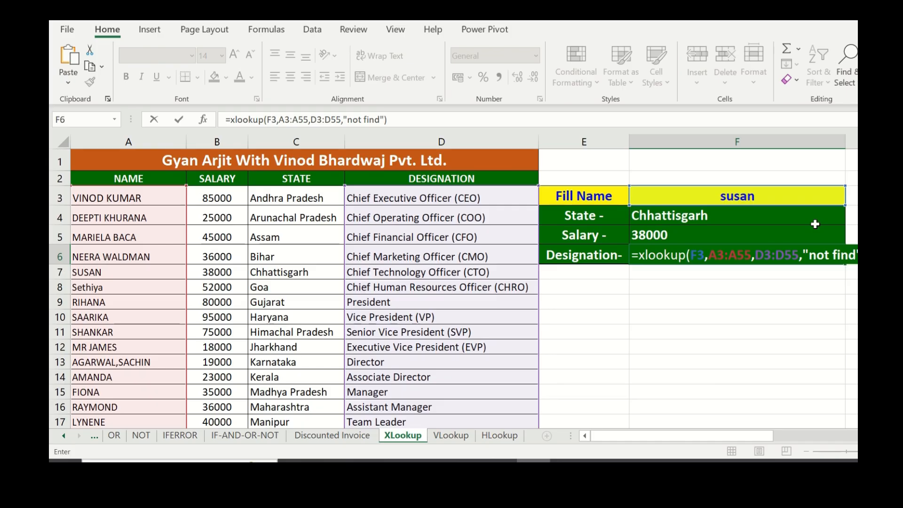
pyautogui.press('Return')
pyautogui.moveTo(641, 216); pyautogui.dragTo(655, 253)
# - Clear Fill Name cell F3 and enter the first name of the employee in A19 to test the state, salary and designation lookups
pyautogui.click(698, 195)
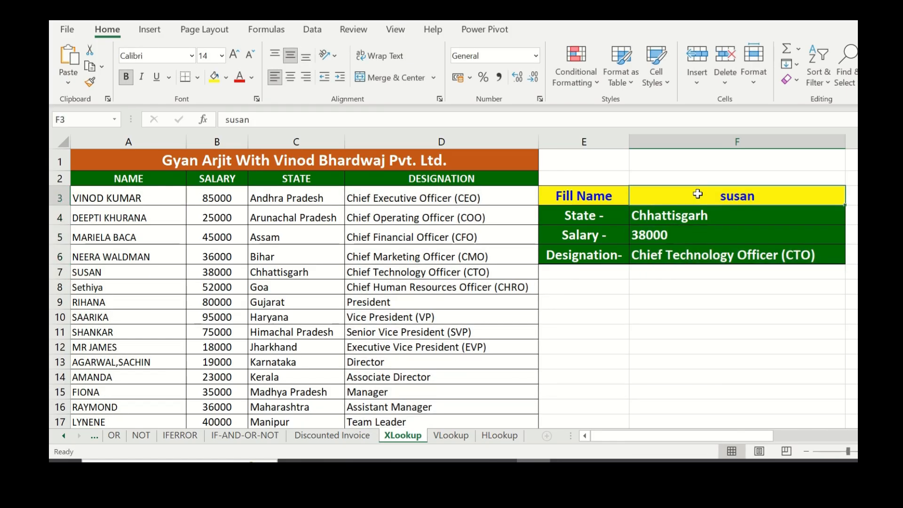
pyautogui.press('Delete')
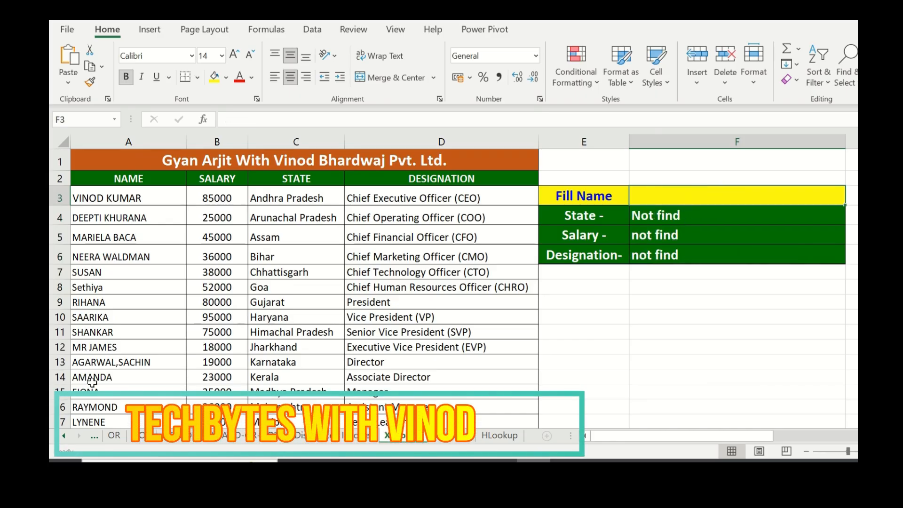
pyautogui.scroll(-3, 93, 382)
pyautogui.click(115, 298)
pyautogui.click(109, 284)
pyautogui.scroll(3, 298, 334)
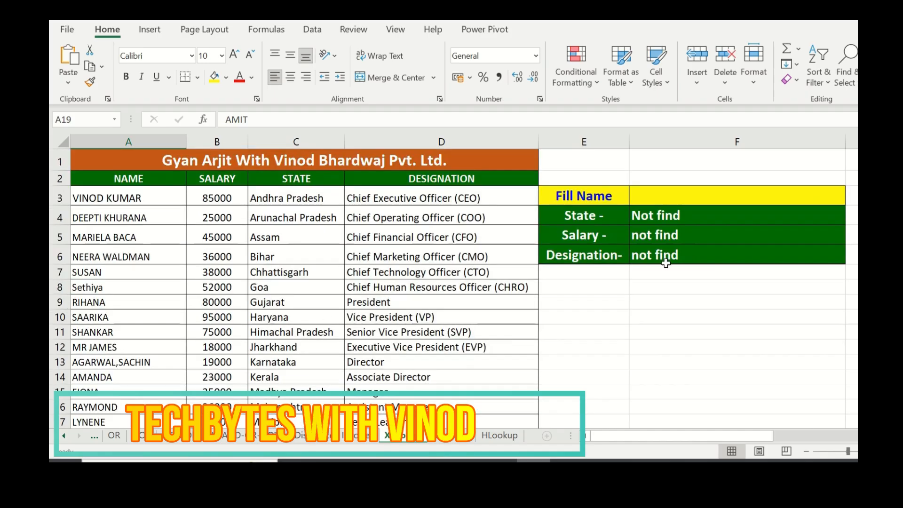
pyautogui.click(676, 195)
pyautogui.write('amit')
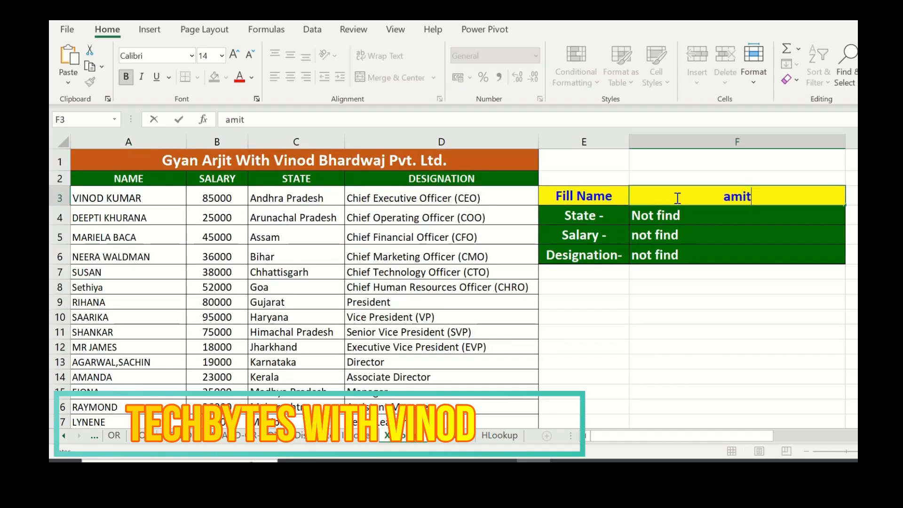
pyautogui.press('Return')
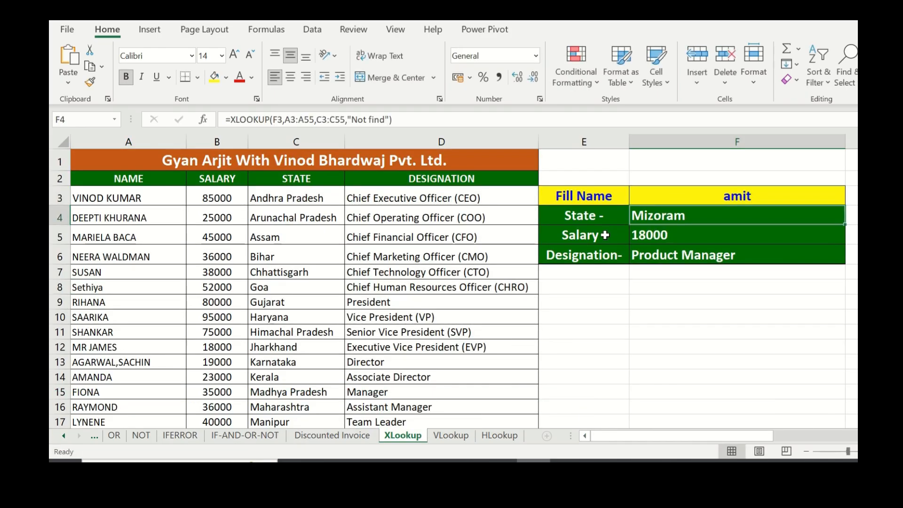
pyautogui.moveTo(584, 220); pyautogui.dragTo(690, 254)
pyautogui.click(740, 185)
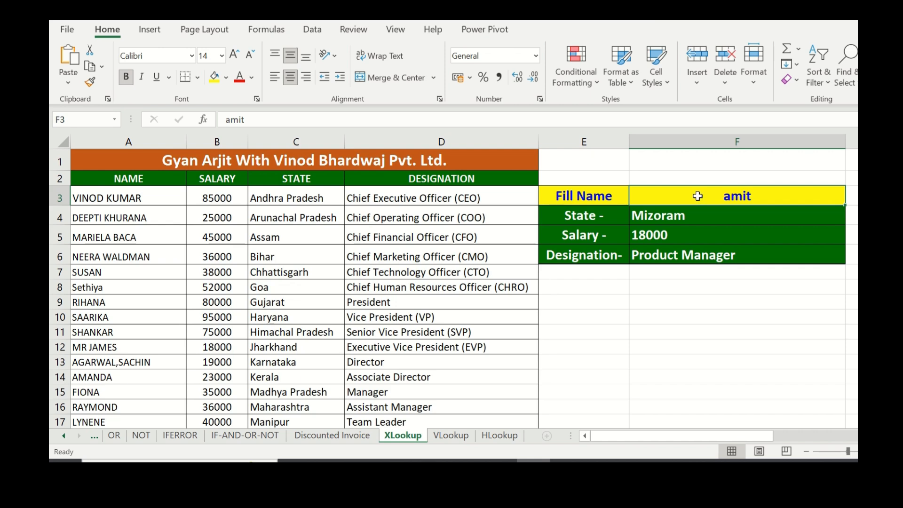
# - Replace the name in Fill Name cell F3 with the employee name listed in A10 to test the lookups
pyautogui.write('sari')
pyautogui.press('BackSpace')
pyautogui.press('BackSpace')
pyautogui.press('BackSpace')
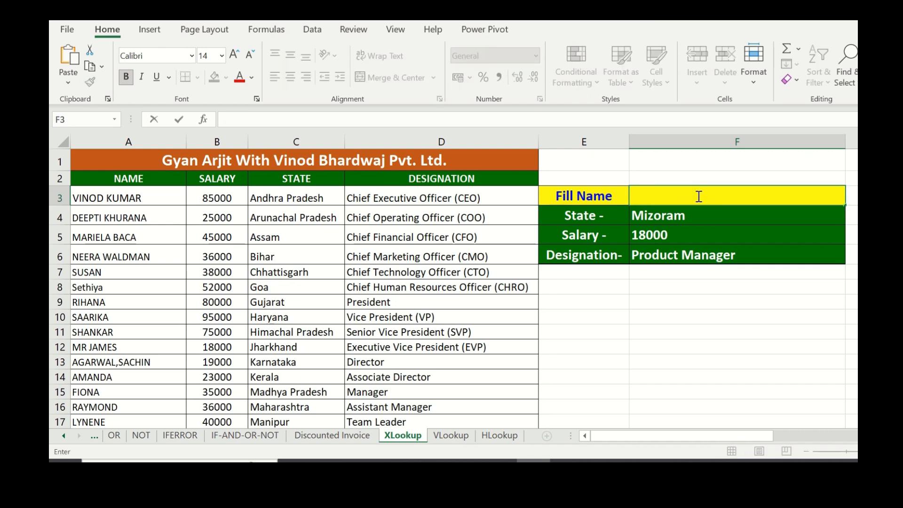
pyautogui.write('sar')
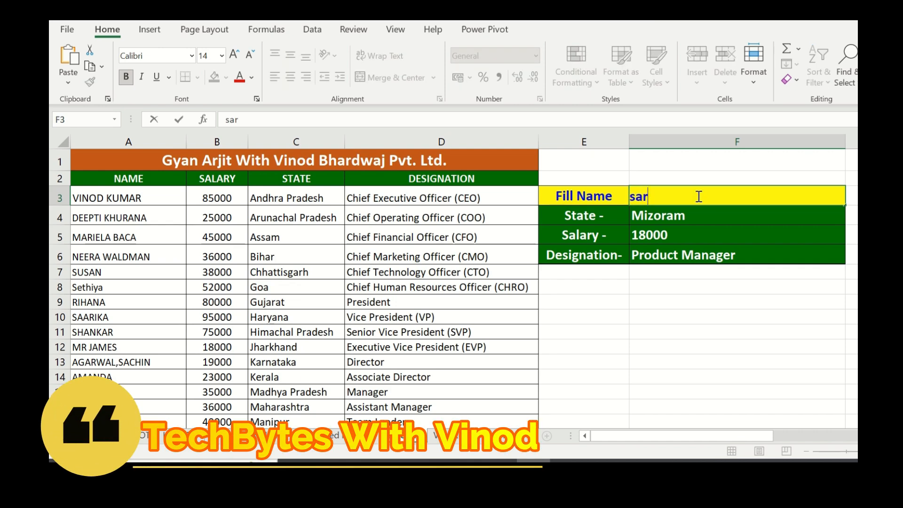
pyautogui.press('BackSpace')
pyautogui.write('arika')
pyautogui.press('Return')
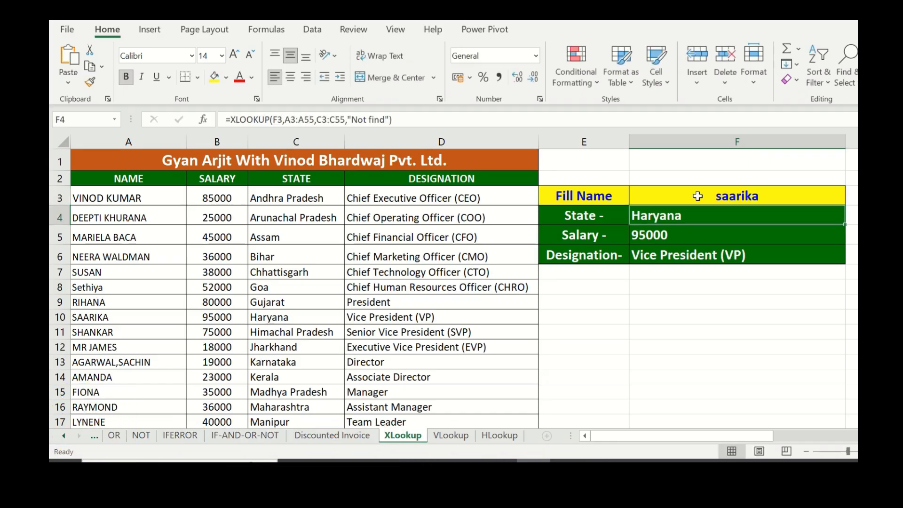
# - Review the state, salary and designation results for the entered employee, along with the XLOOKUP formulas behind F6 and F4
pyautogui.moveTo(586, 220); pyautogui.dragTo(647, 228)
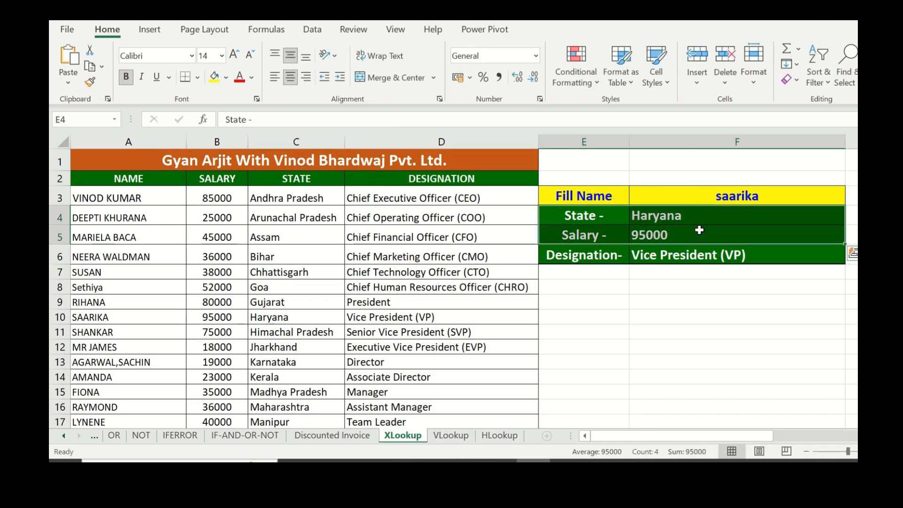
pyautogui.click(677, 256)
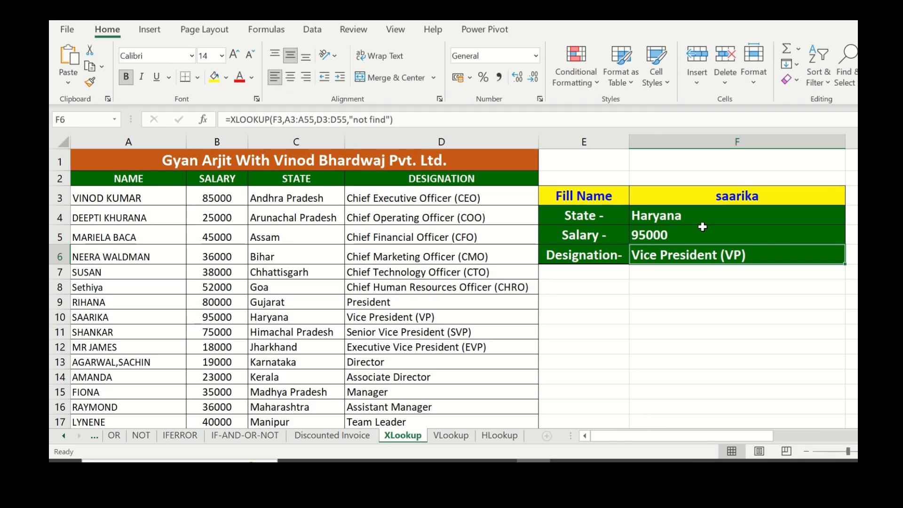
pyautogui.press('Up')
pyautogui.press('Up')
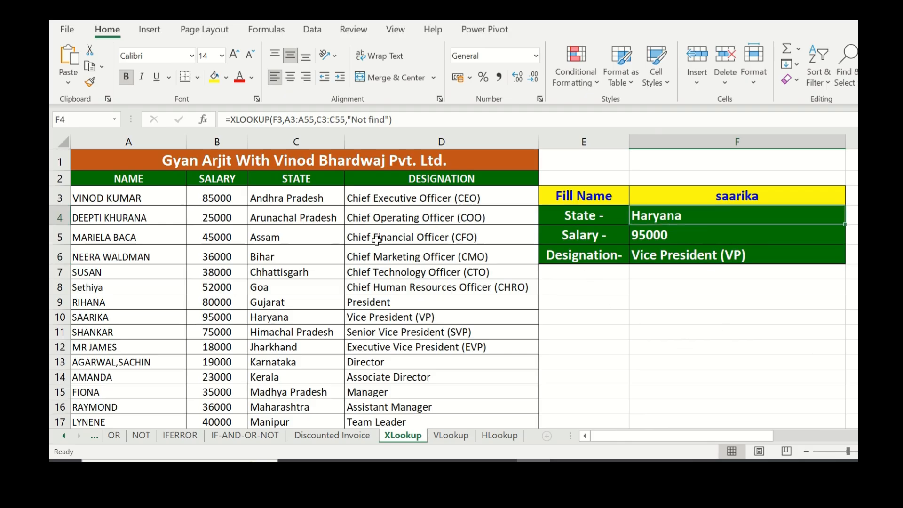